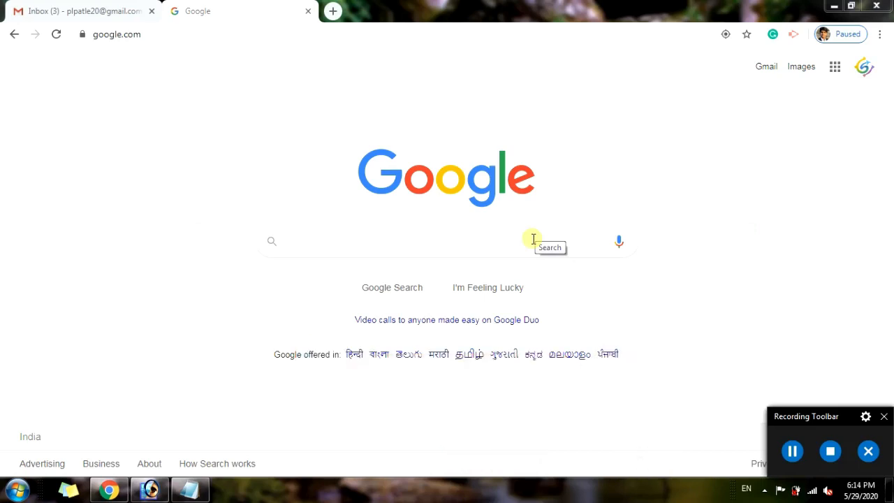
- Search Google for "google slide", open Google Slides for personal use and start a blank presentation
{"action": "left_click", "coordinate": [458, 243]}
{"action": "type", "text": "google slide"}
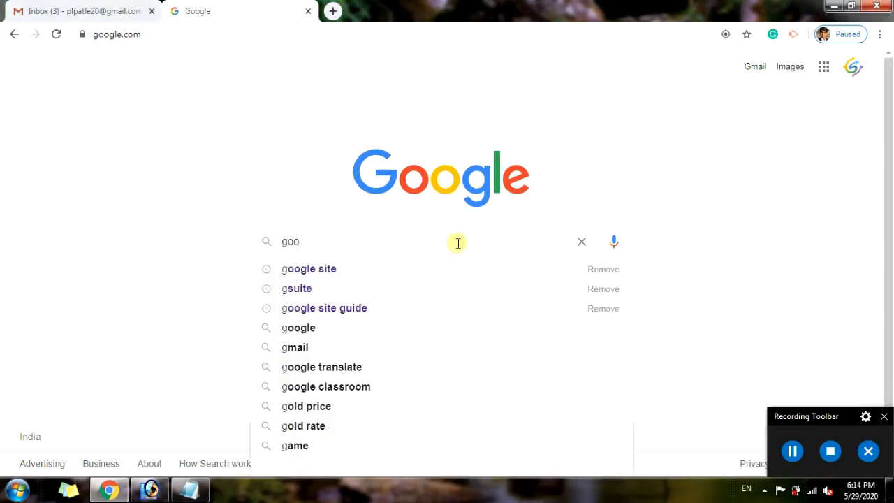
{"action": "key", "text": "Return"}
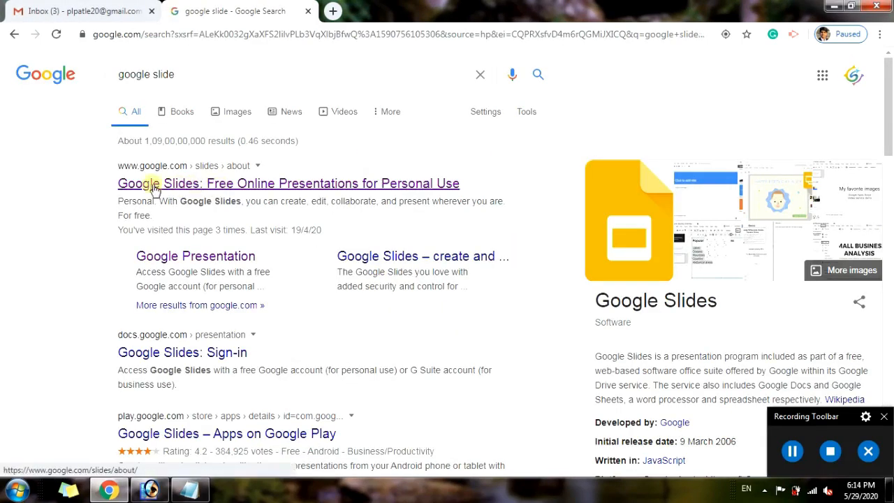
{"action": "left_click", "coordinate": [203, 185]}
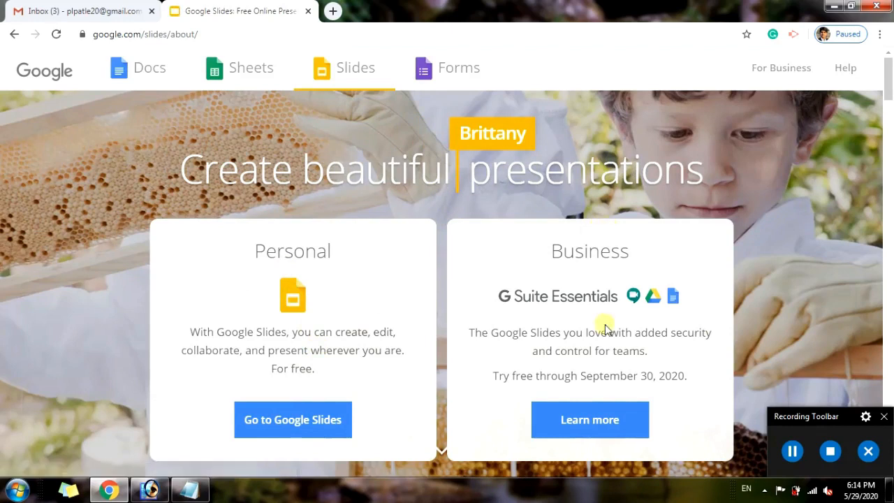
{"action": "left_click", "coordinate": [265, 421]}
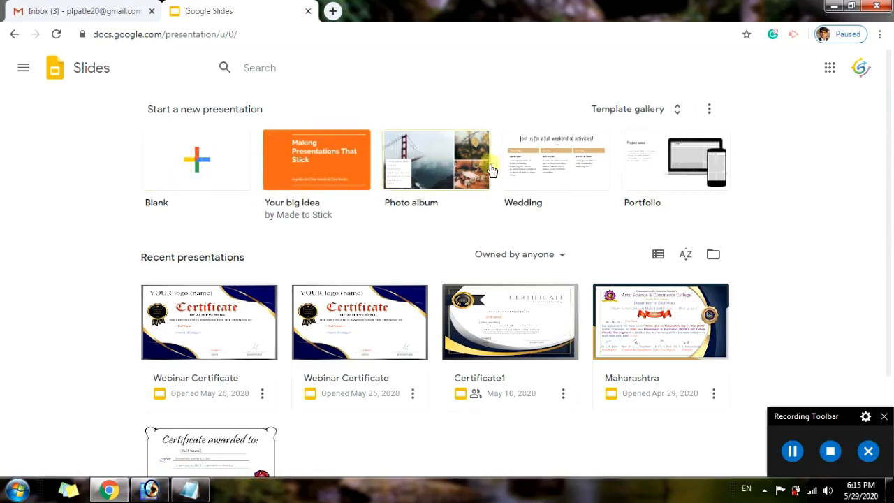
{"action": "left_click", "coordinate": [202, 161]}
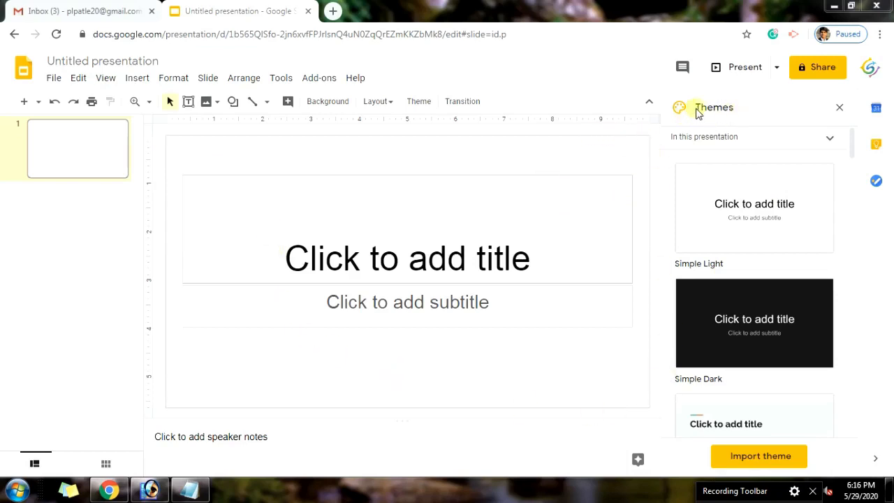
{"action": "left_click_drag", "start_coordinate": [855, 143], "coordinate": [852, 421]}
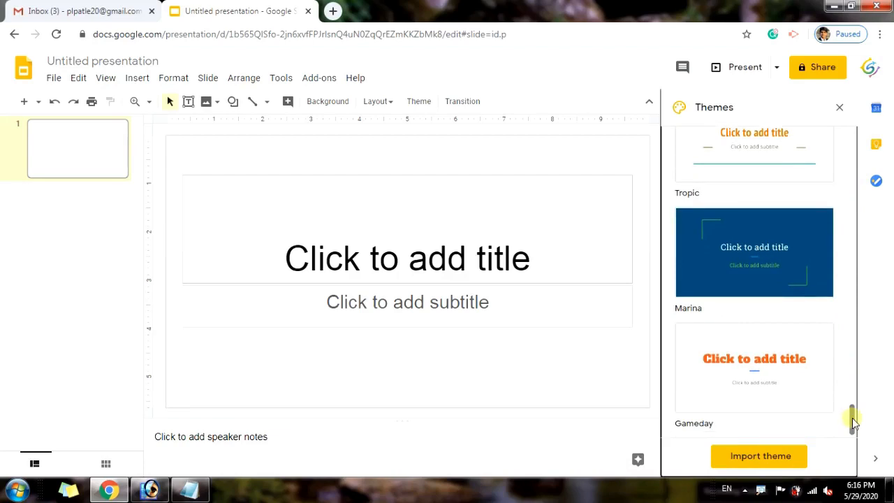
{"action": "key", "text": "ctrl+shift+d"}
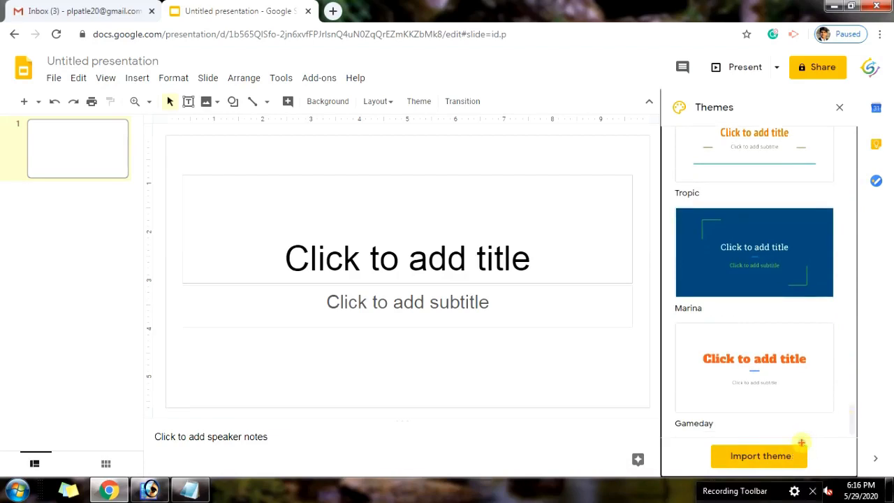
{"action": "left_click_drag", "start_coordinate": [700, 438], "coordinate": [815, 474]}
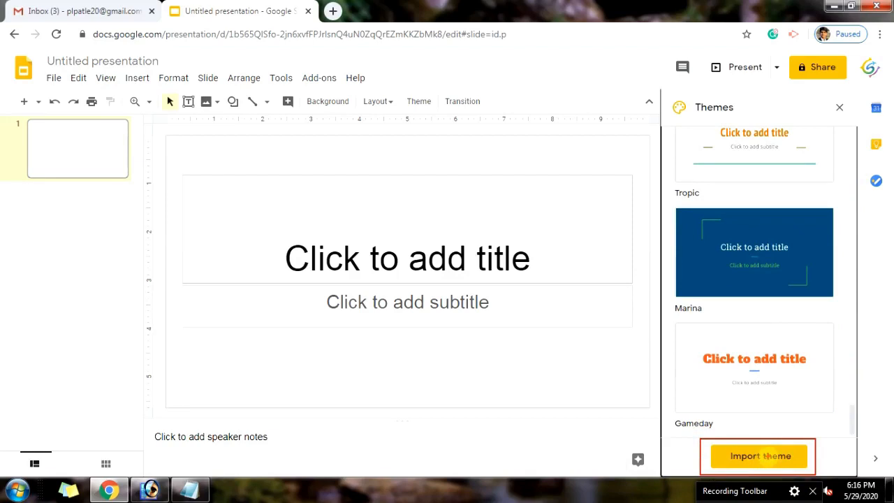
{"action": "key", "text": "Escape"}
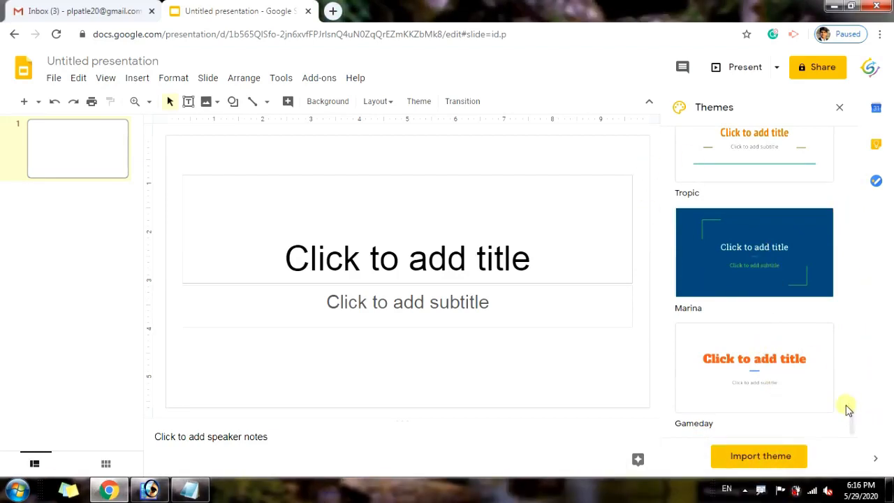
{"action": "left_click_drag", "start_coordinate": [853, 419], "coordinate": [834, 123]}
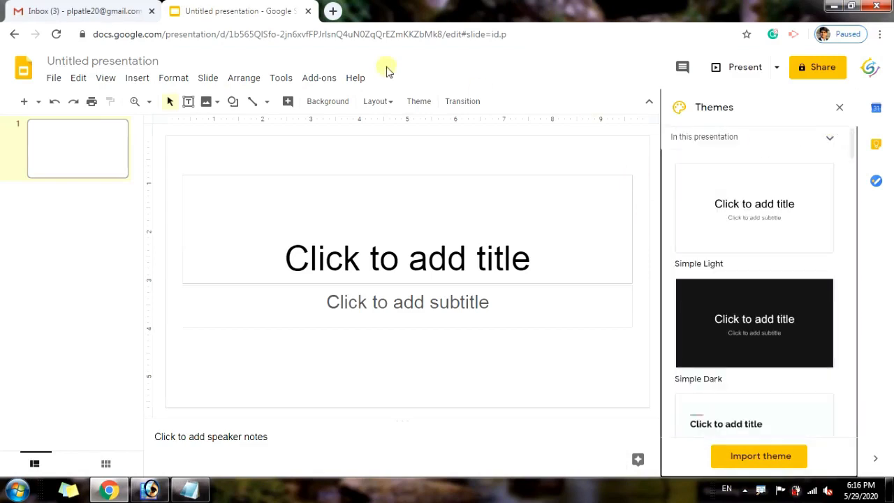
- Search Google for "certificate template" in a new browser tab and show the image results
{"action": "left_click", "coordinate": [332, 11]}
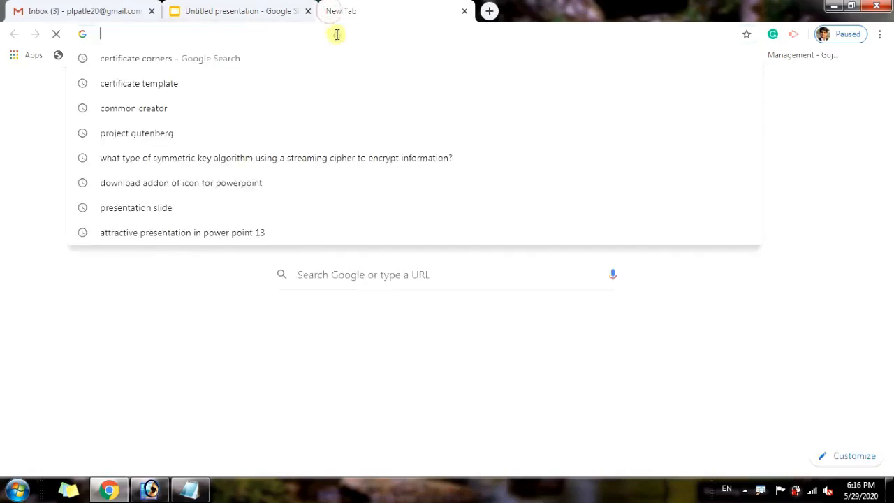
{"action": "left_click", "coordinate": [338, 34]}
{"action": "type", "text": "goo"}
{"action": "key", "text": "Return"}
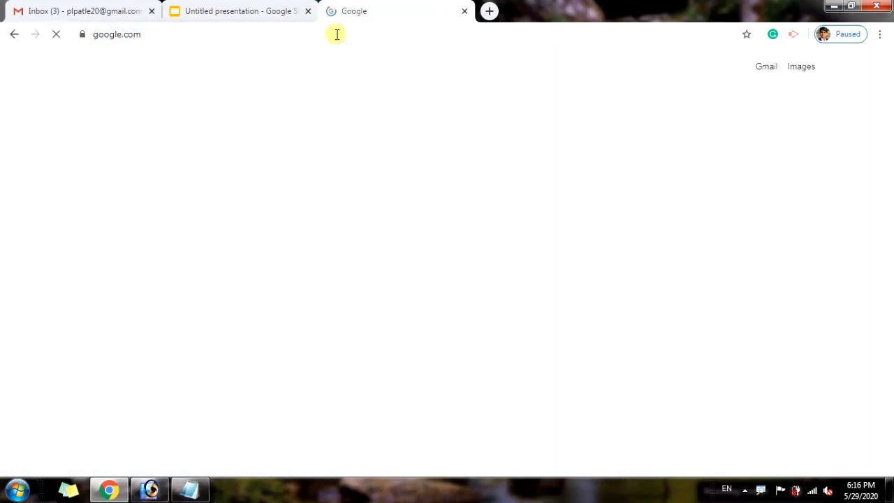
{"action": "type", "text": "certificate template"}
{"action": "key", "text": "Return"}
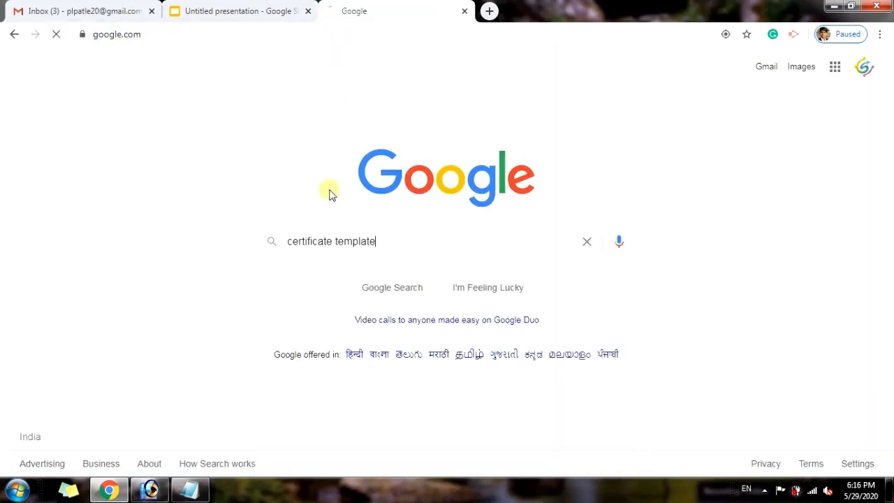
{"action": "left_click", "coordinate": [184, 112]}
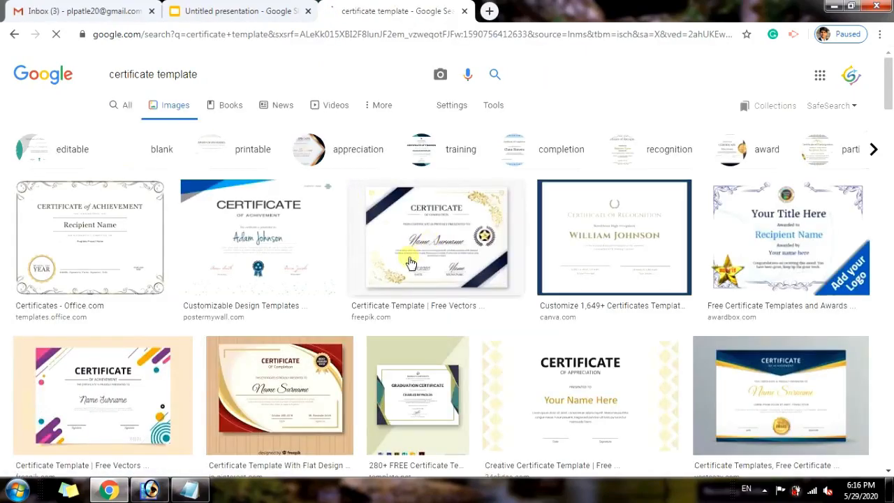
- Find the red and black diploma certificate among the images and open its related image "Red horizontal certificate template"
{"action": "scroll", "coordinate": [411, 263], "scroll_direction": "down", "scroll_amount": 10}
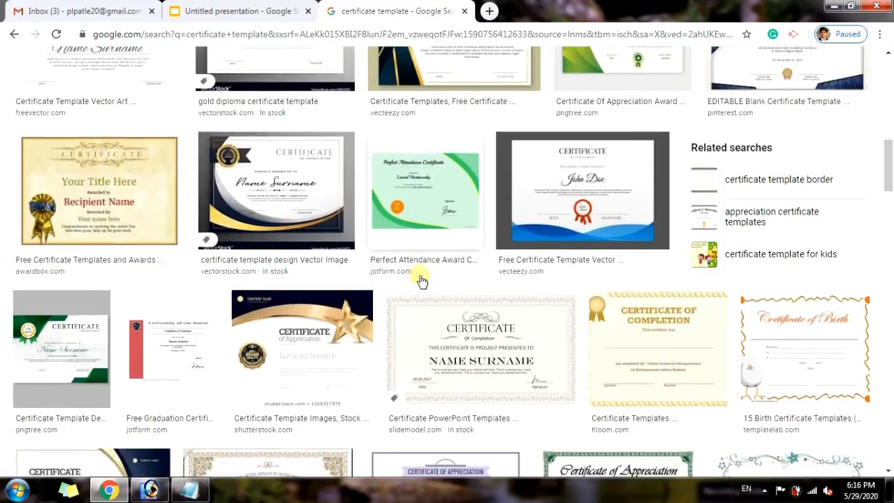
{"action": "scroll", "coordinate": [421, 280], "scroll_direction": "down", "scroll_amount": 10}
{"action": "scroll", "coordinate": [422, 272], "scroll_direction": "up", "scroll_amount": 4}
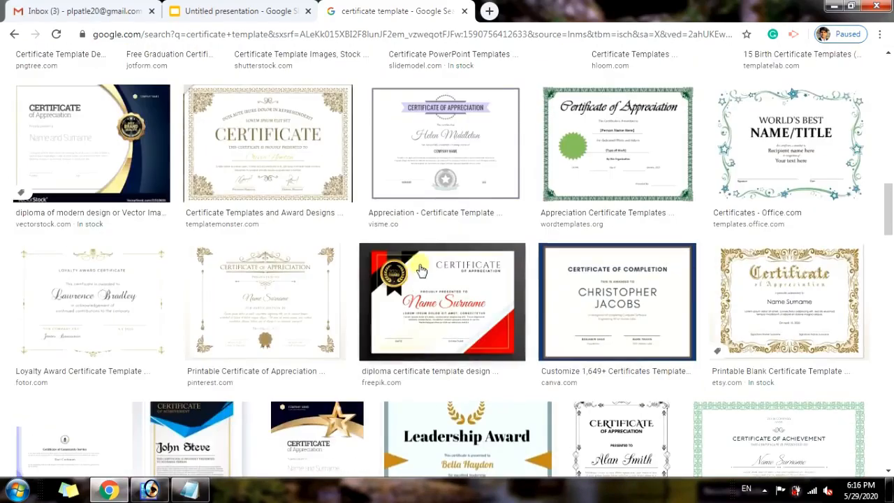
{"action": "scroll", "coordinate": [424, 269], "scroll_direction": "down", "scroll_amount": 1}
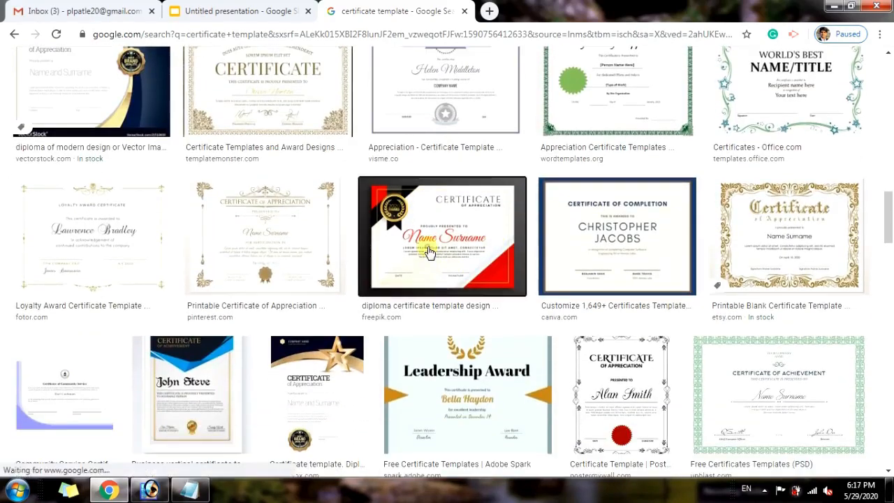
{"action": "left_click", "coordinate": [429, 253]}
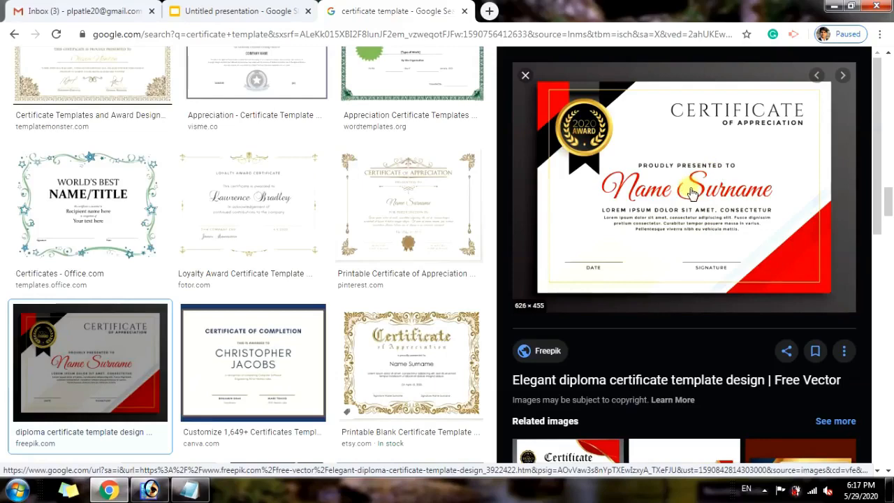
{"action": "scroll", "coordinate": [690, 185], "scroll_direction": "down", "scroll_amount": 2}
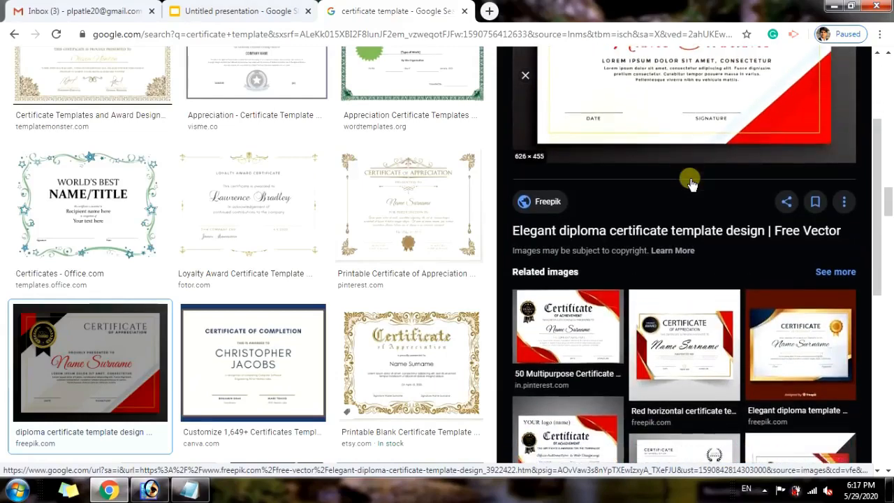
{"action": "scroll", "coordinate": [690, 182], "scroll_direction": "down", "scroll_amount": 1}
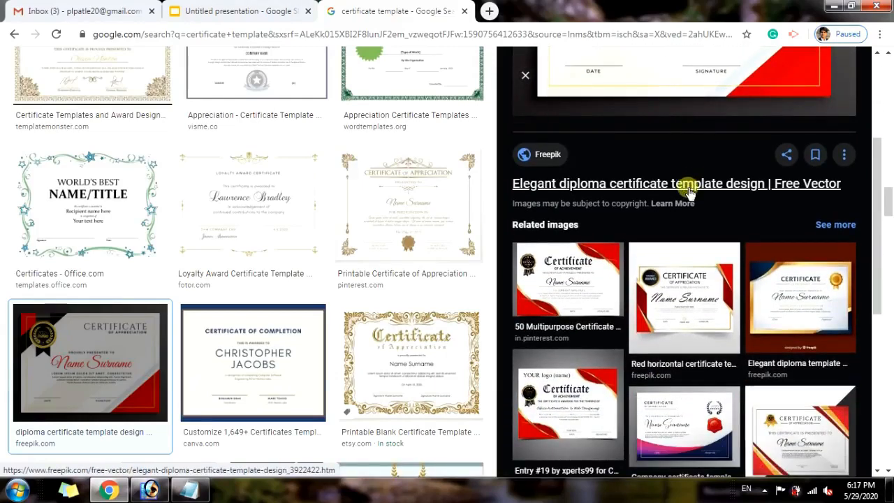
{"action": "left_click", "coordinate": [683, 304]}
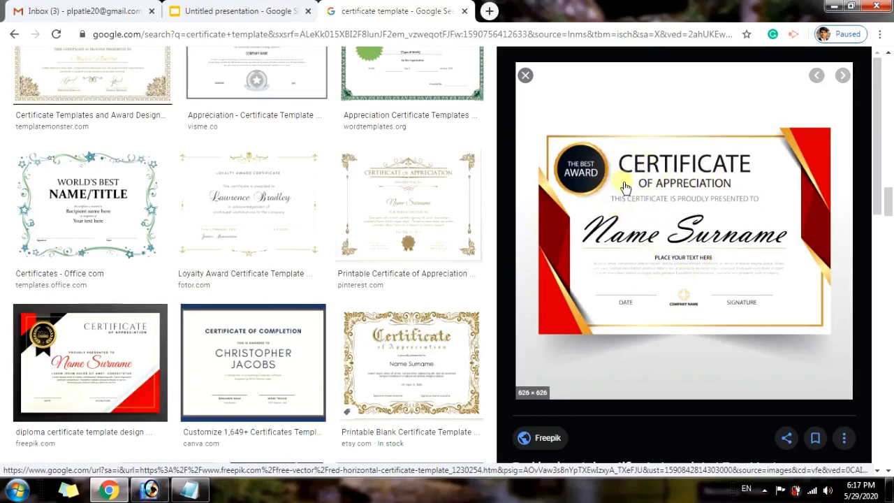
- Copy the certificate image into a new Paint drawing and shift it so the certificate sits in the canvas's upper-left corner
{"action": "right_click", "coordinate": [661, 211]}
{"action": "left_click", "coordinate": [708, 344]}
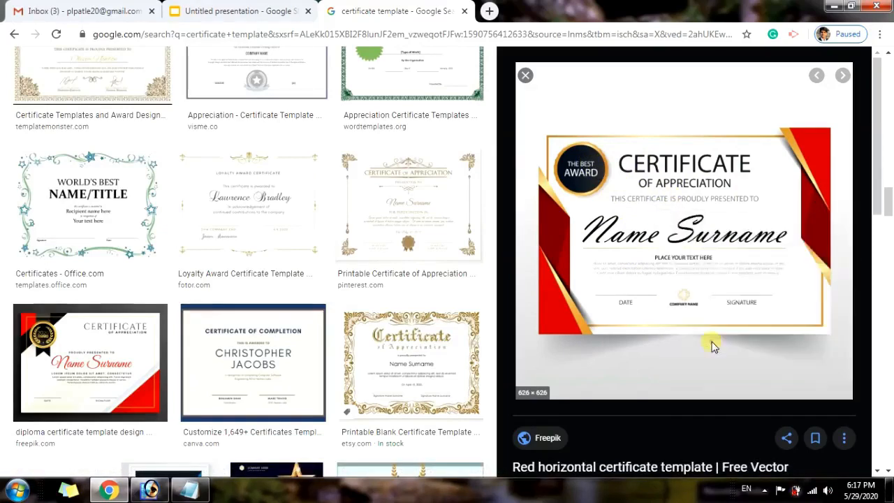
{"action": "left_click", "coordinate": [17, 490]}
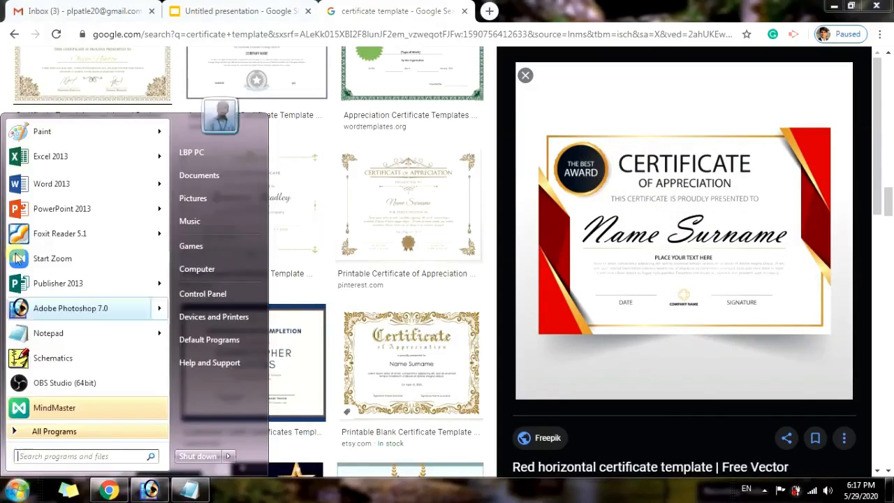
{"action": "left_click", "coordinate": [61, 130]}
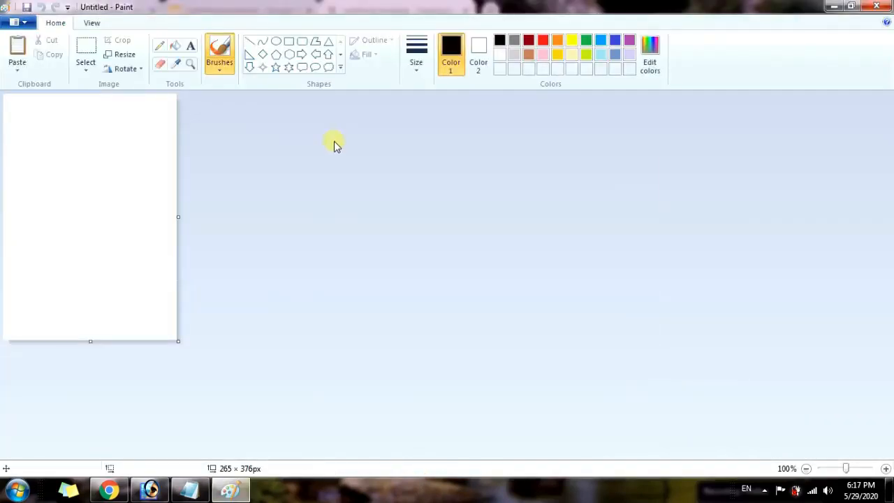
{"action": "key", "text": "ctrl+v"}
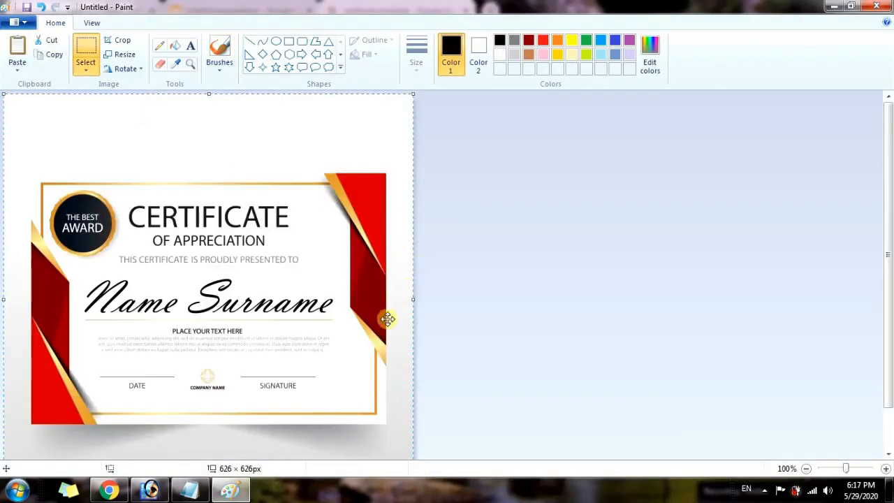
{"action": "left_click_drag", "start_coordinate": [289, 330], "coordinate": [252, 255]}
{"action": "left_click", "coordinate": [509, 257]}
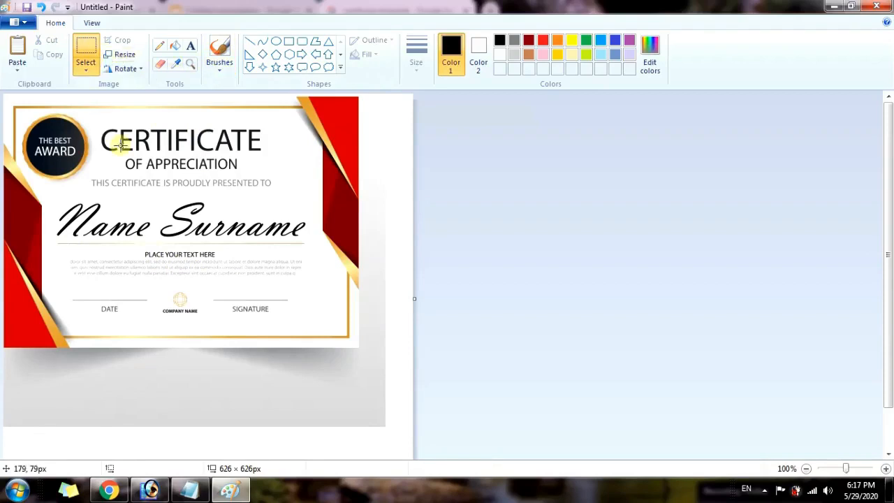
- Erase the certificate title, the "THIS CERTIFICATE IS PROUDLY PRESENTED TO" line and the "Name Surname" text with its underline
{"action": "left_click_drag", "start_coordinate": [97, 121], "coordinate": [270, 170]}
{"action": "key", "text": "Delete"}
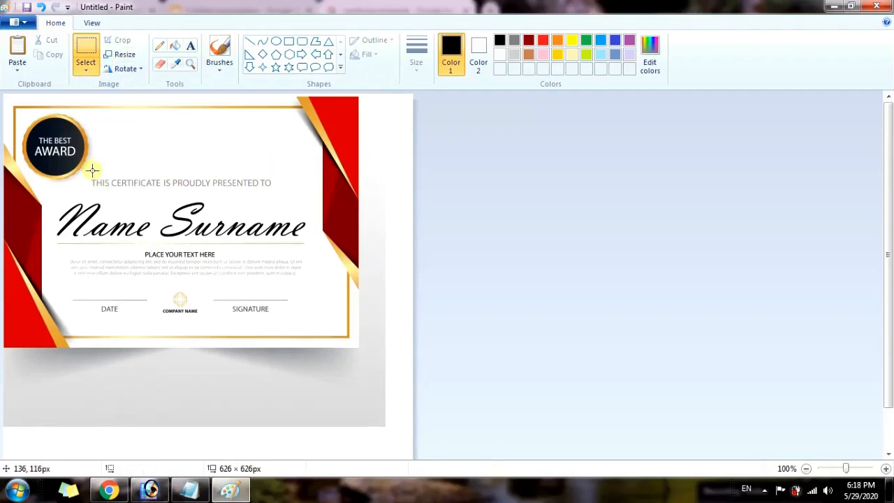
{"action": "left_click_drag", "start_coordinate": [92, 170], "coordinate": [291, 195]}
{"action": "key", "text": "Delete"}
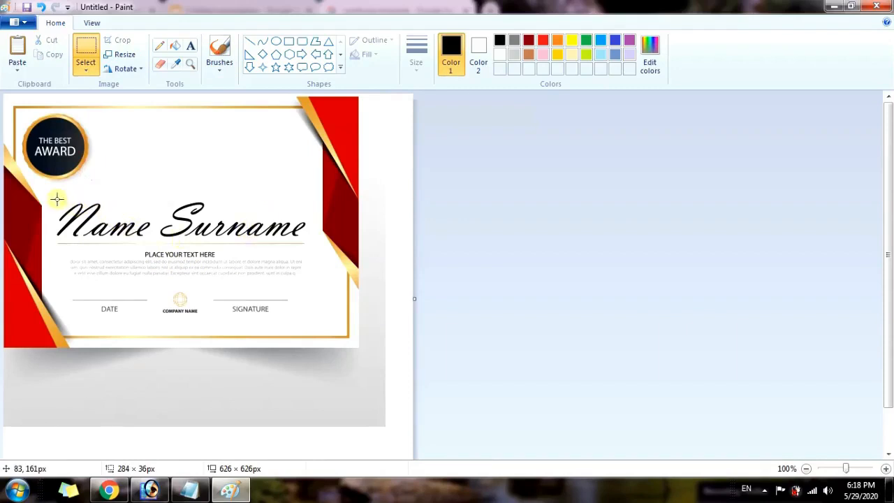
{"action": "left_click_drag", "start_coordinate": [57, 200], "coordinate": [310, 246]}
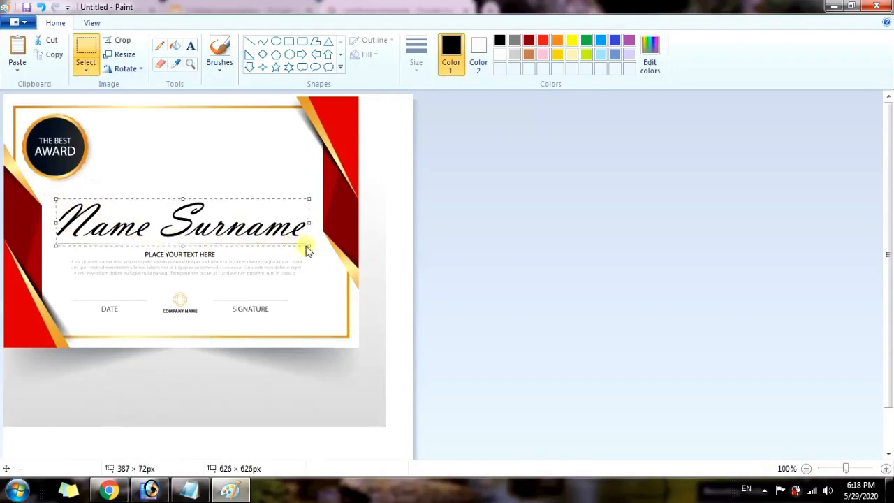
{"action": "key", "text": "Delete"}
- Erase the "PLACE YOUR TEXT HERE" paragraph and the date, company name and signature row below it
{"action": "left_click_drag", "start_coordinate": [62, 239], "coordinate": [308, 292]}
{"action": "key", "text": "Delete"}
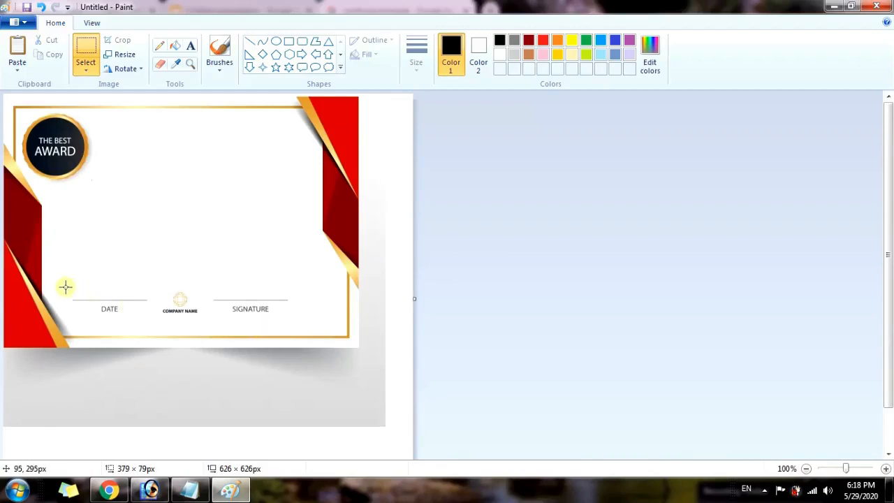
{"action": "mouse_move", "coordinate": [65, 286]}
{"action": "left_mouse_down"}
{"action": "mouse_move", "coordinate": [93, 303]}
{"action": "mouse_move", "coordinate": [318, 316]}
{"action": "left_mouse_up"}
{"action": "key", "text": "Delete"}
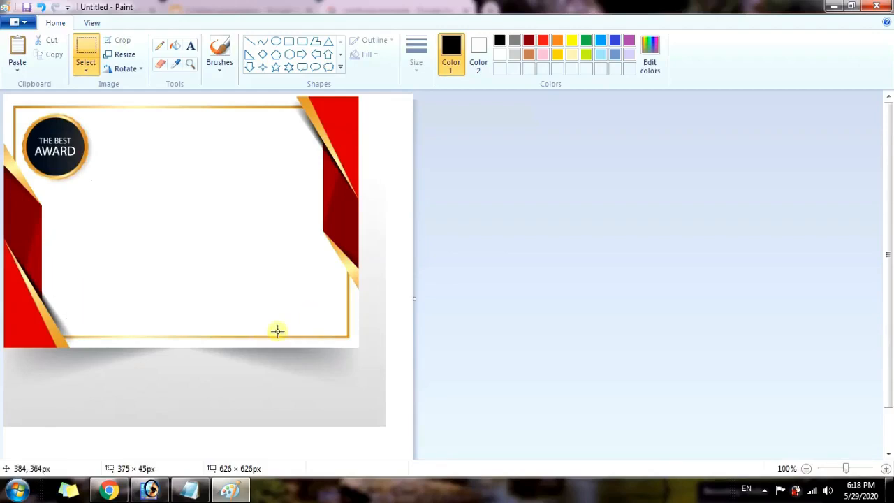
{"action": "left_click_drag", "start_coordinate": [83, 305], "coordinate": [309, 310]}
{"action": "key", "text": "Delete"}
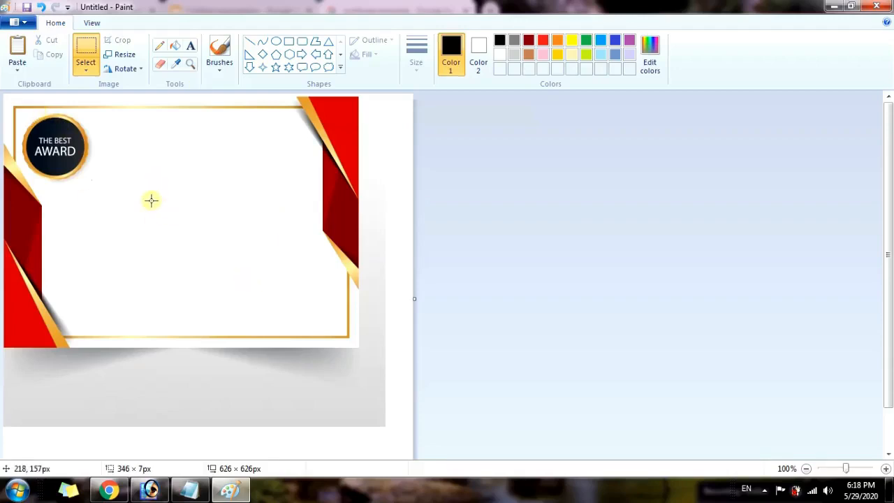
- Reduce the canvas to 555 × 402 px so that it ends just outside the certificate's edges
{"action": "scroll", "coordinate": [416, 370], "scroll_direction": "down", "scroll_amount": 2}
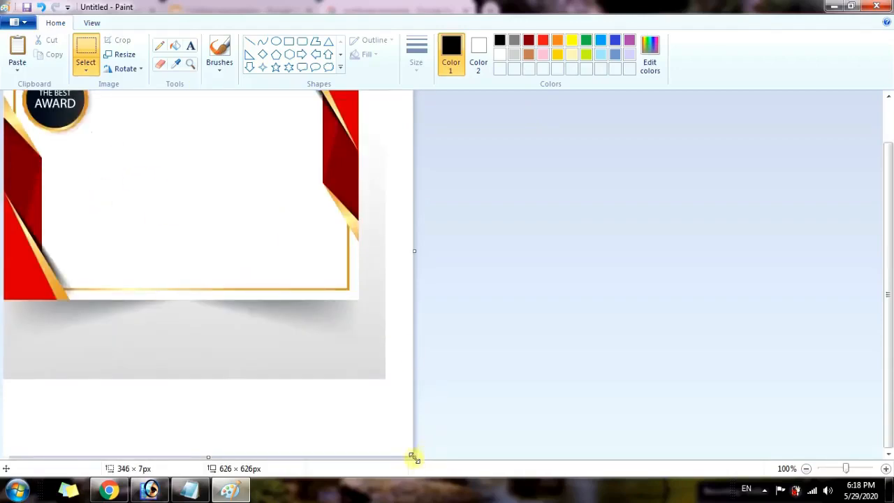
{"action": "left_click_drag", "start_coordinate": [414, 457], "coordinate": [367, 310]}
{"action": "left_click_drag", "start_coordinate": [367, 308], "coordinate": [368, 309]}
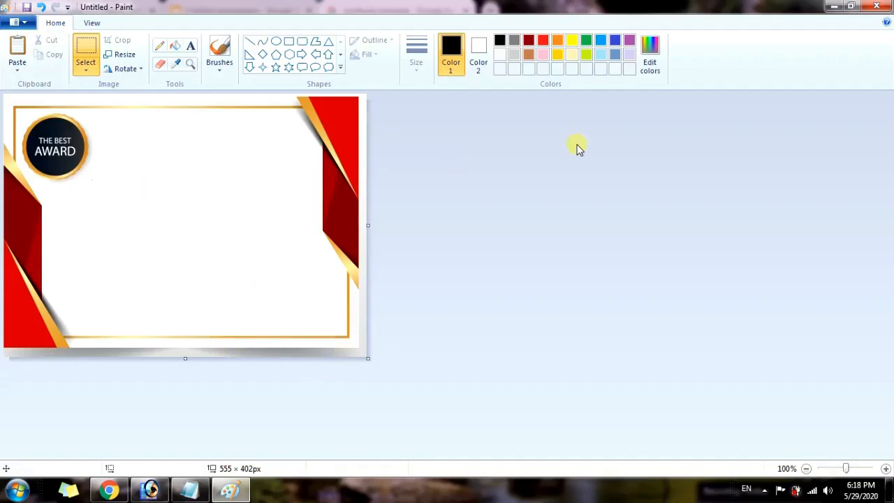
- Close the Paint drawing without saving it and switch to the untitled Google Slides presentation
{"action": "left_click", "coordinate": [877, 6]}
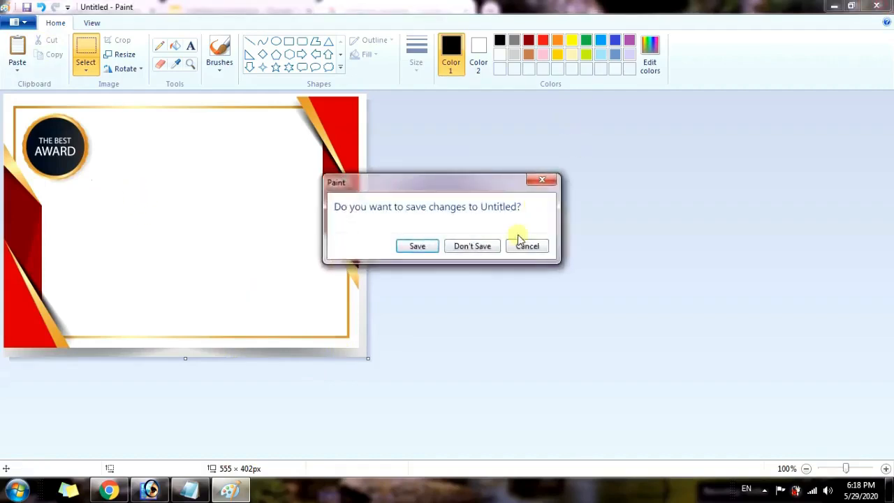
{"action": "left_click", "coordinate": [478, 247]}
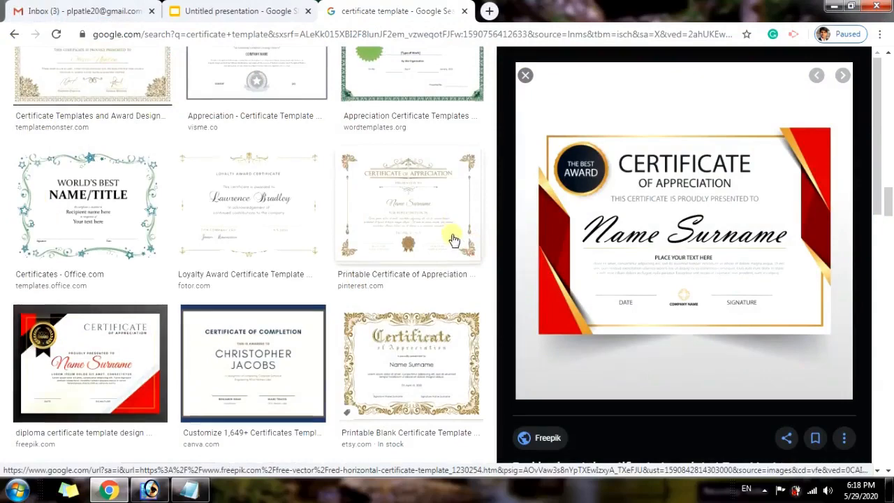
{"action": "left_click", "coordinate": [237, 11]}
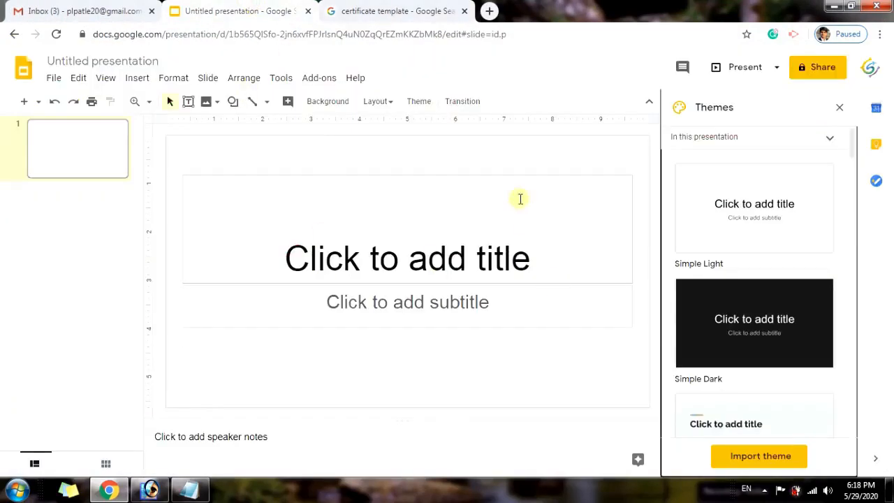
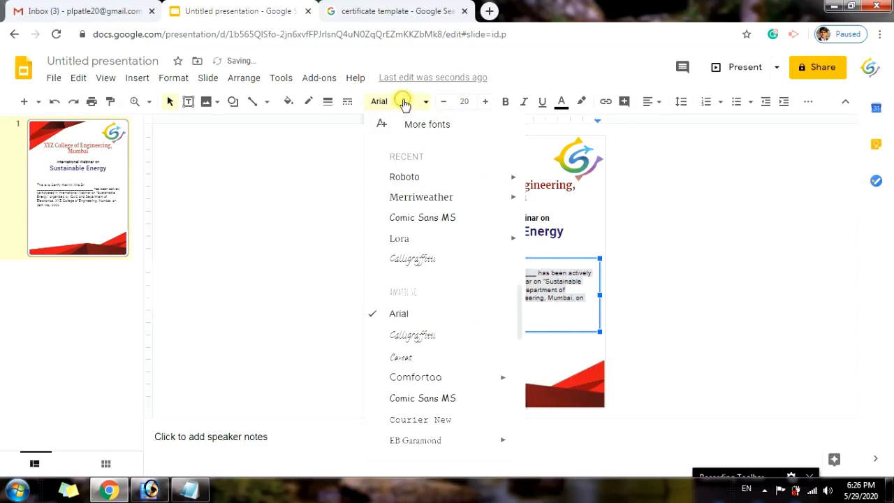
- Set the "This is to Certify" paragraph in the Lora font and justify its text
{"action": "mouse_move", "coordinate": [447, 238]}
{"action": "left_click", "coordinate": [579, 288]}
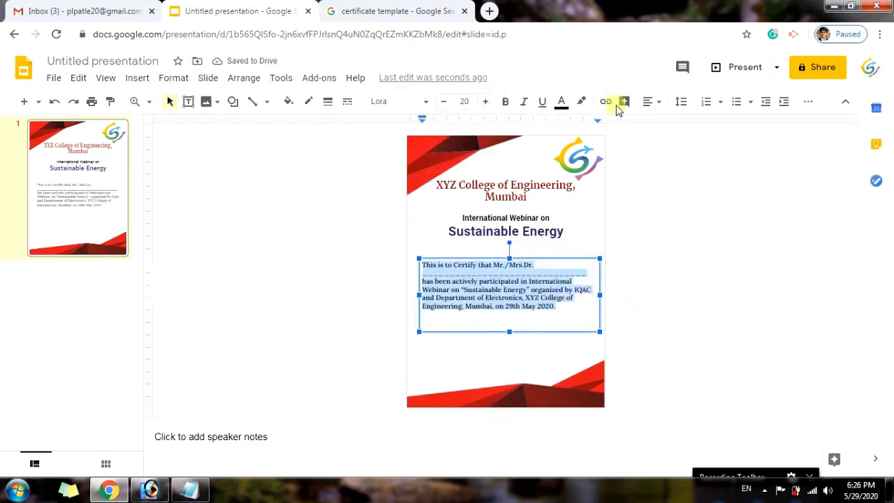
{"action": "left_click", "coordinate": [649, 101]}
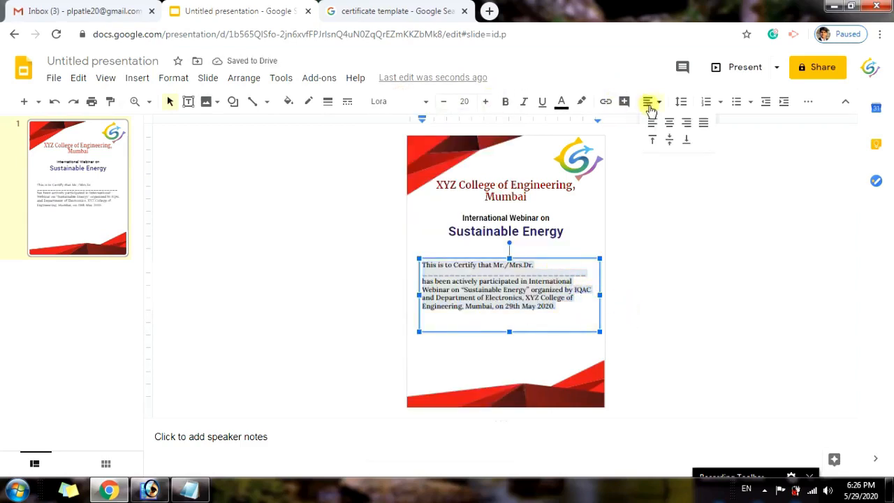
{"action": "left_click", "coordinate": [702, 124]}
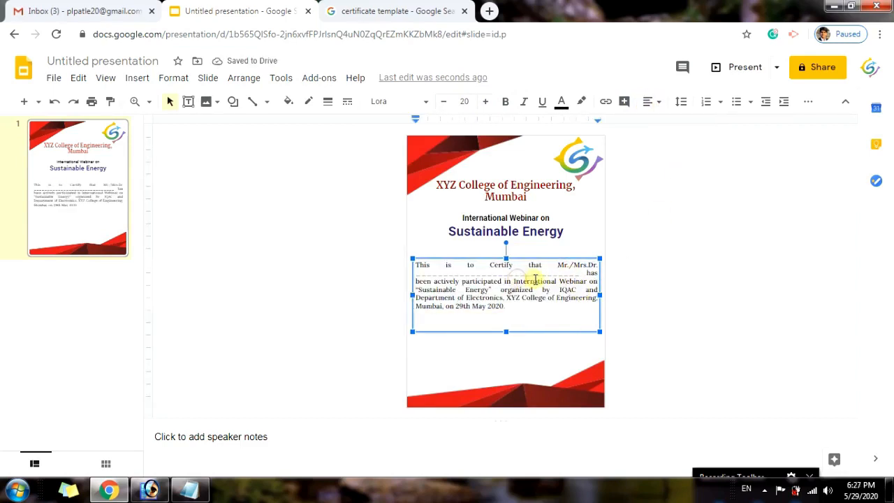
- Rework the certificate paragraph's blanks into a name blank, the word "of" and a long underscore blank before "has been"
{"action": "left_click_drag", "start_coordinate": [527, 275], "coordinate": [554, 275]}
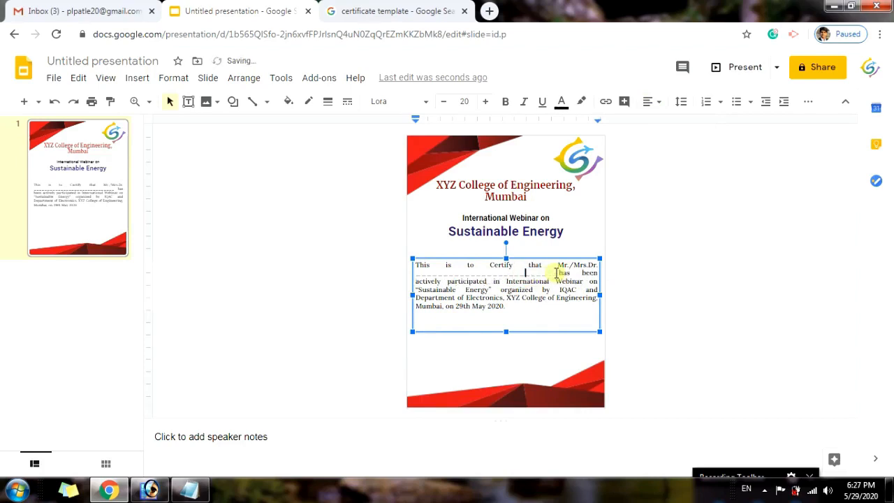
{"action": "key", "text": "BackSpace"}
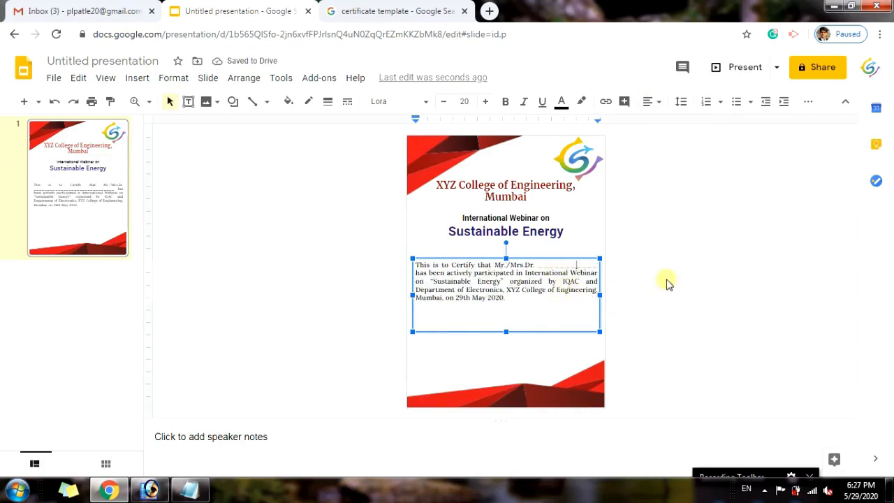
{"action": "left_click", "coordinate": [667, 284]}
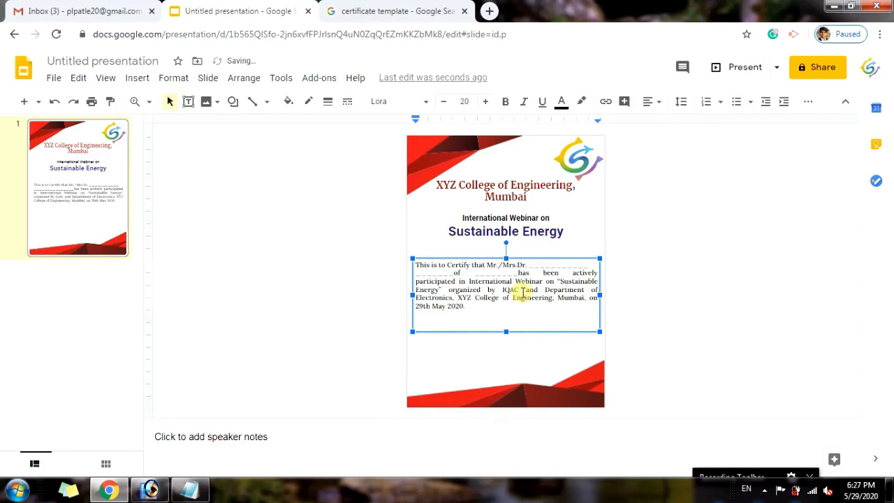
{"action": "type", "text": "-"}
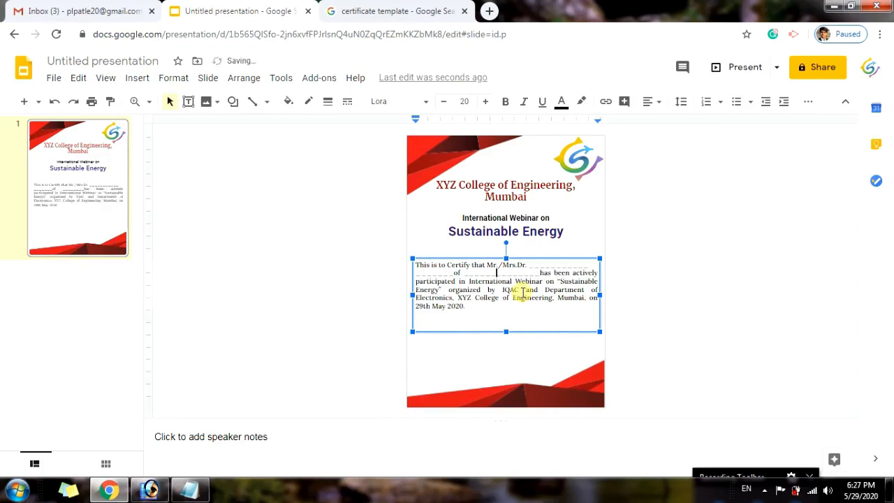
{"action": "type", "text": "_______"}
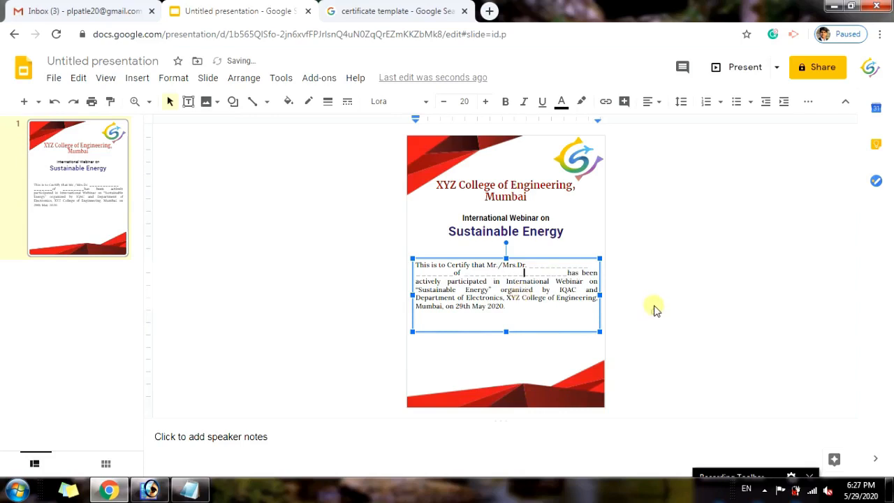
{"action": "left_click", "coordinate": [652, 311]}
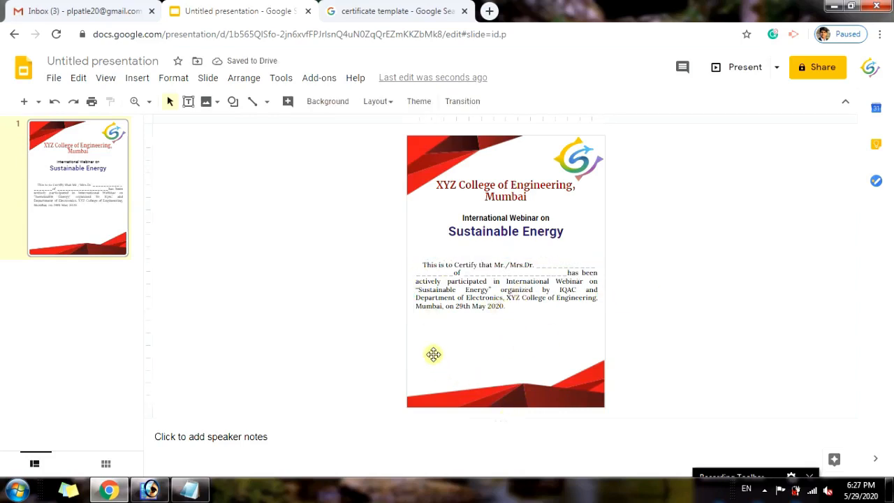
- Add a text box below the certificate paragraph reading "Convenor" and "Principal", spaced apart on one line
{"action": "left_click", "coordinate": [188, 101]}
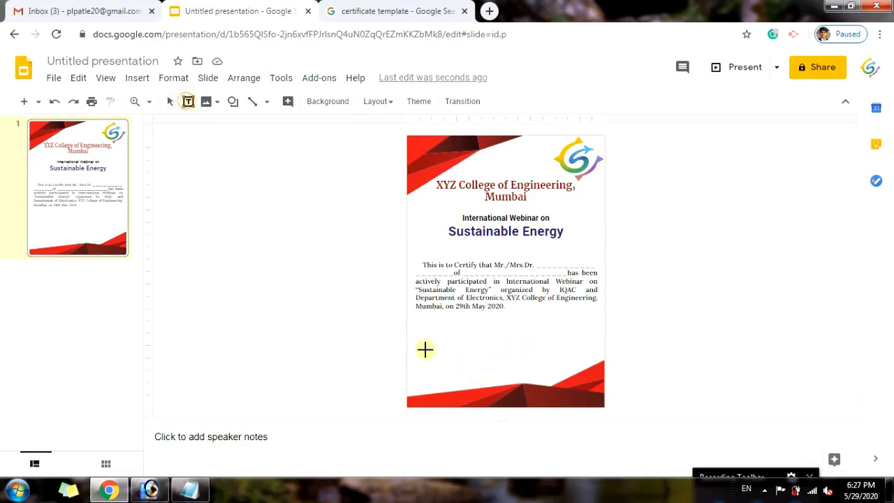
{"action": "left_click_drag", "start_coordinate": [414, 343], "coordinate": [601, 357]}
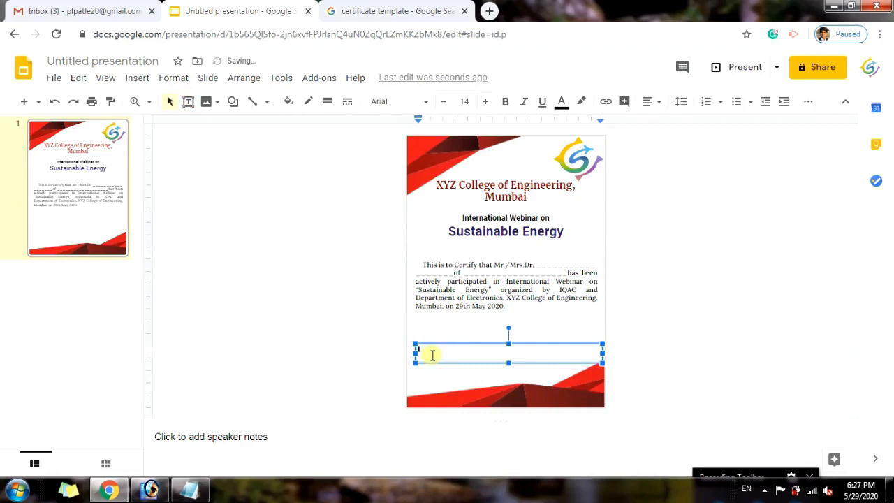
{"action": "type", "text": "Conveno"}
{"action": "type", "text": "r Principal"}
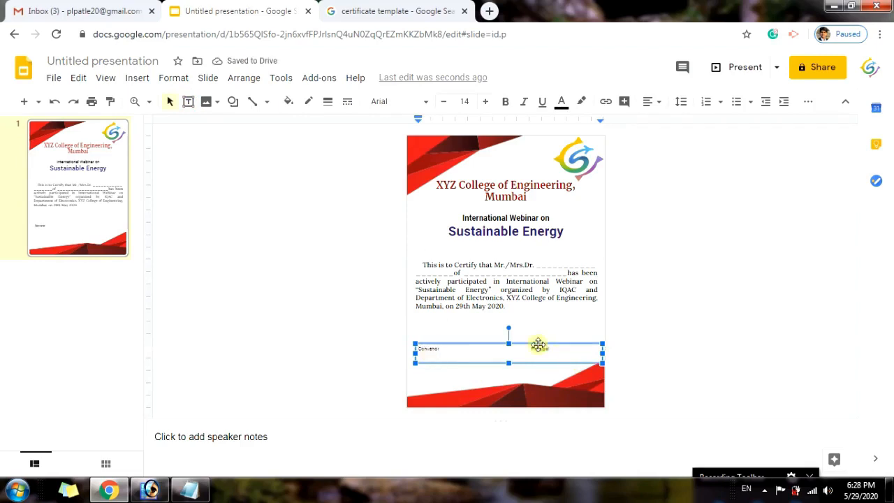
{"action": "left_click", "coordinate": [529, 348]}
{"action": "key", "text": "Tab"}
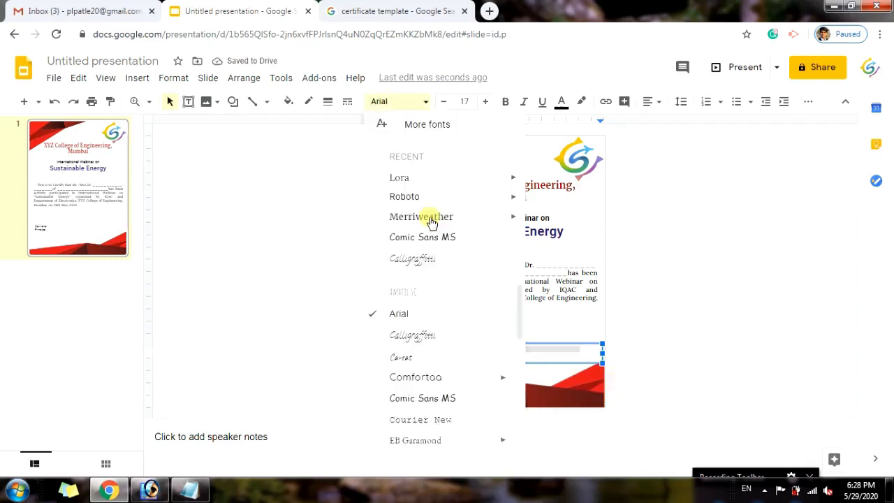
- Format the "Convenor" and "Principal" line in Merriweather Bold
{"action": "mouse_move", "coordinate": [511, 218]}
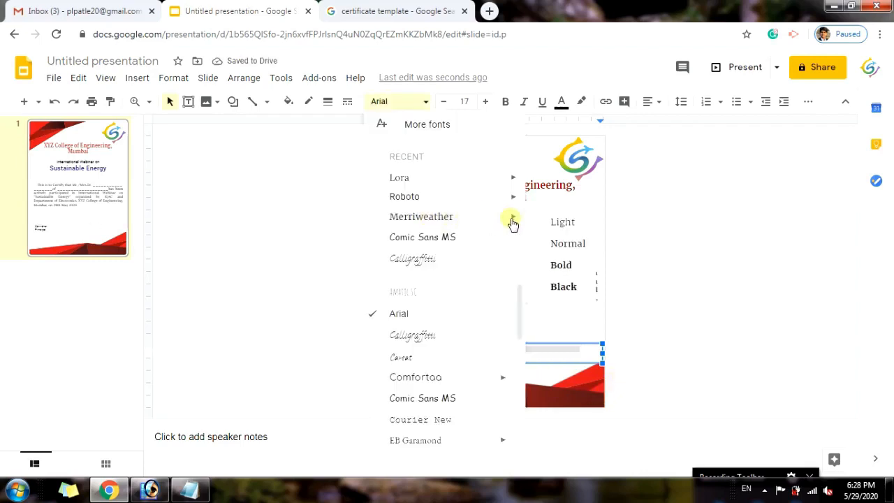
{"action": "left_click", "coordinate": [563, 266]}
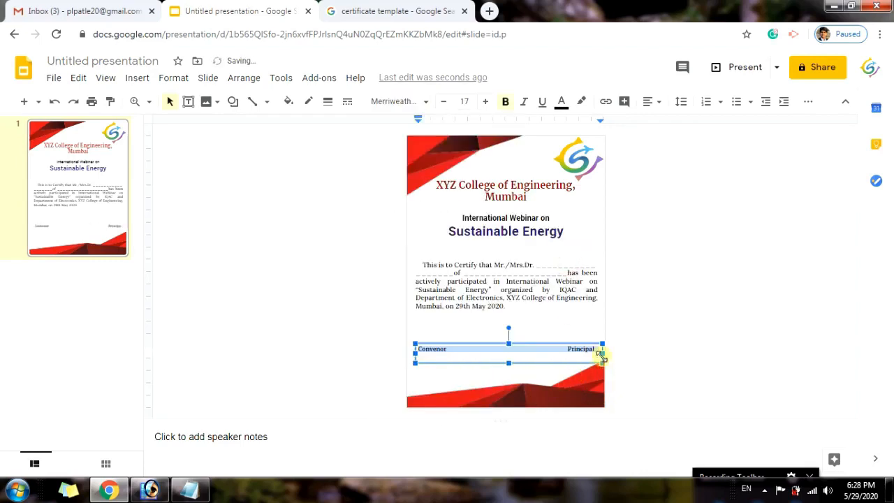
{"action": "left_click", "coordinate": [645, 338]}
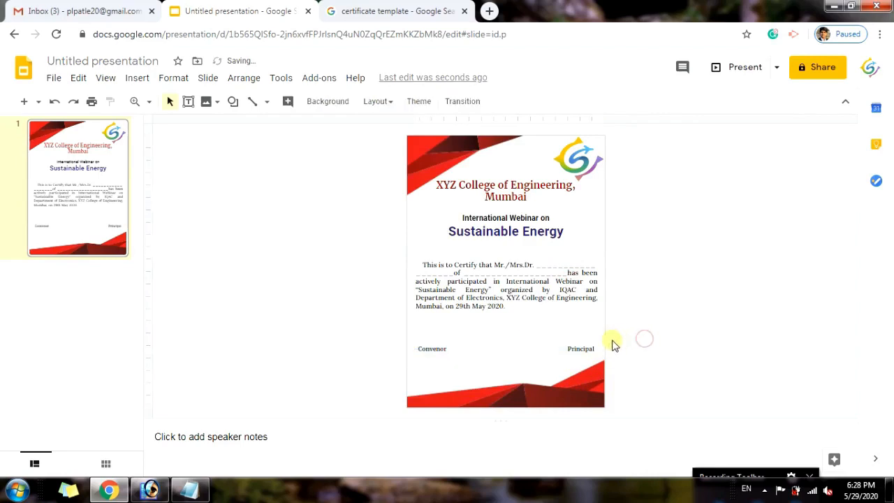
{"action": "left_click", "coordinate": [571, 349]}
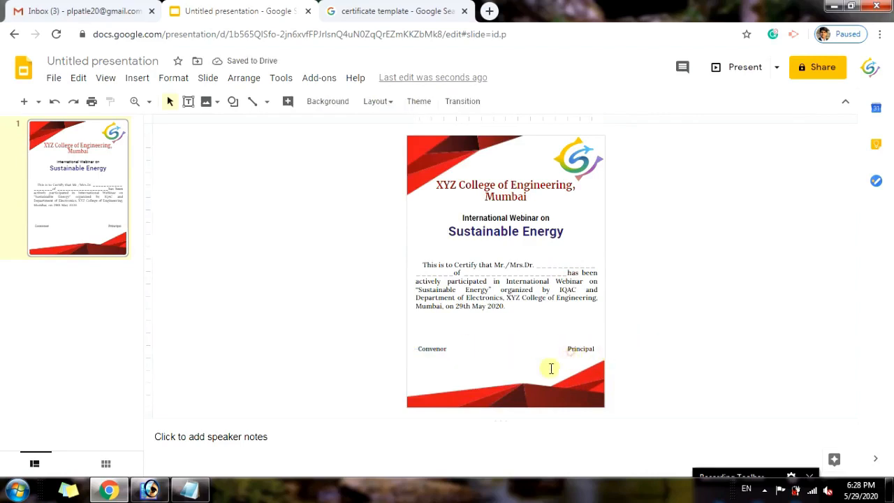
{"action": "left_click", "coordinate": [655, 327]}
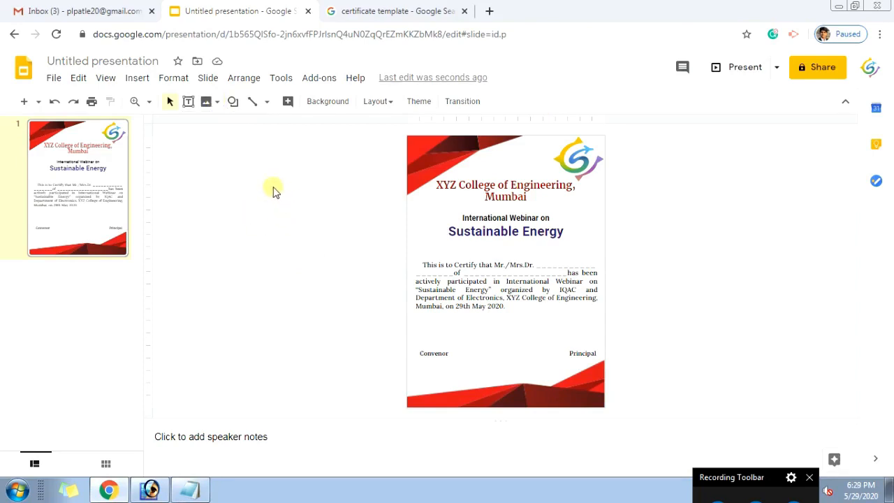
- Insert the signature image 1_6nZz237YIJVyzd8K4gKNWQ from the computer, shrink it and place it just above "Convenor"
{"action": "left_click", "coordinate": [211, 102]}
{"action": "left_click", "coordinate": [228, 125]}
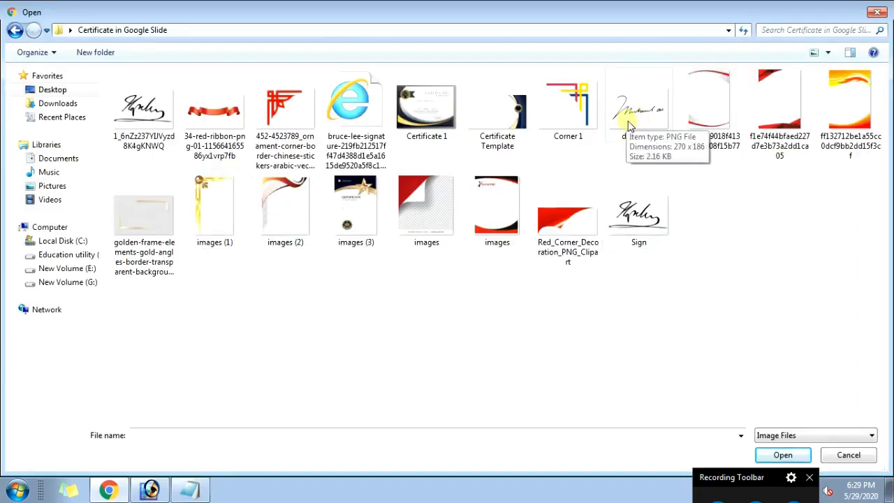
{"action": "left_click", "coordinate": [145, 113]}
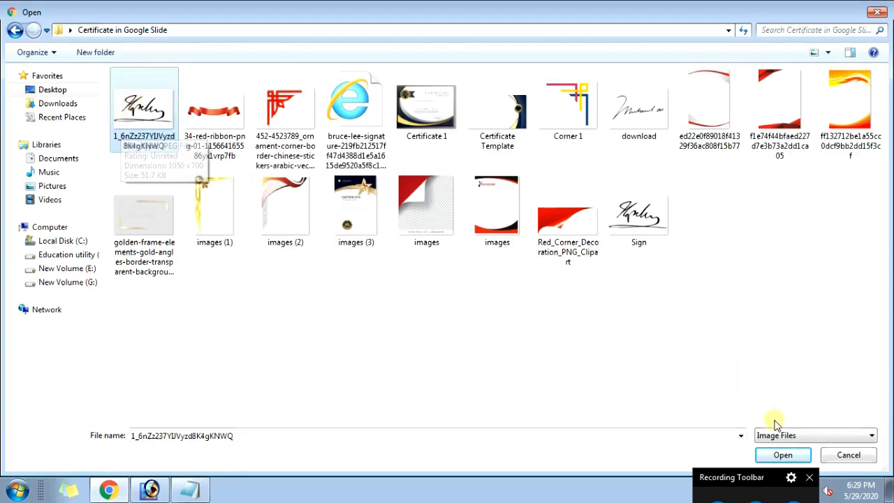
{"action": "left_click", "coordinate": [777, 453]}
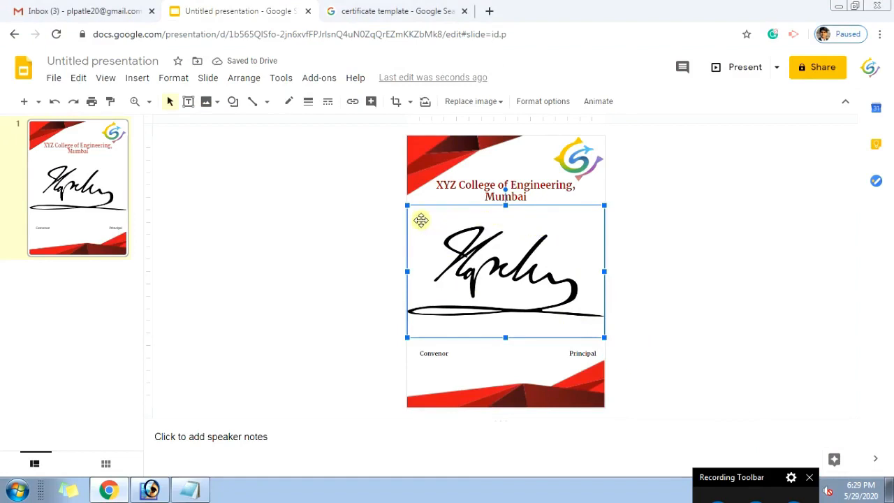
{"action": "mouse_move", "coordinate": [604, 336]}
{"action": "left_mouse_down"}
{"action": "mouse_move", "coordinate": [565, 296]}
{"action": "mouse_move", "coordinate": [508, 271]}
{"action": "mouse_move", "coordinate": [468, 232]}
{"action": "mouse_move", "coordinate": [452, 288]}
{"action": "mouse_move", "coordinate": [452, 327]}
{"action": "mouse_move", "coordinate": [467, 338]}
{"action": "mouse_move", "coordinate": [444, 323]}
{"action": "mouse_move", "coordinate": [459, 340]}
{"action": "mouse_move", "coordinate": [442, 329]}
{"action": "mouse_move", "coordinate": [442, 339]}
{"action": "left_mouse_up"}
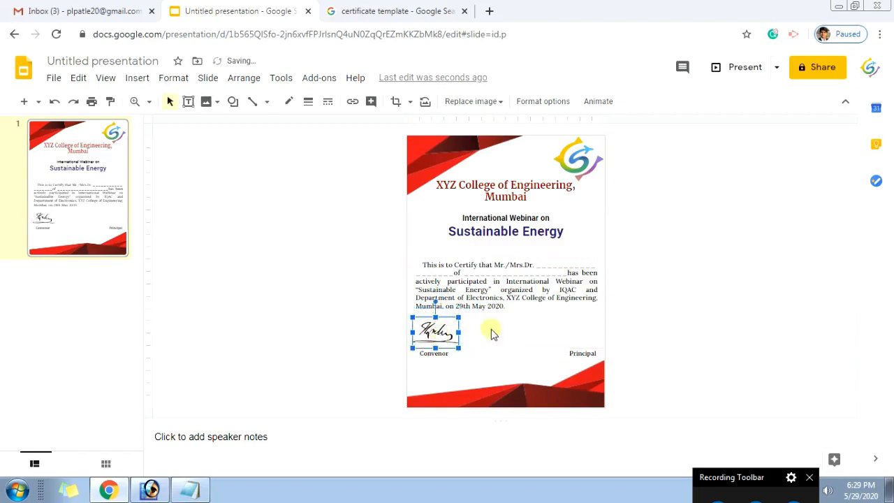
{"action": "left_click", "coordinate": [644, 323]}
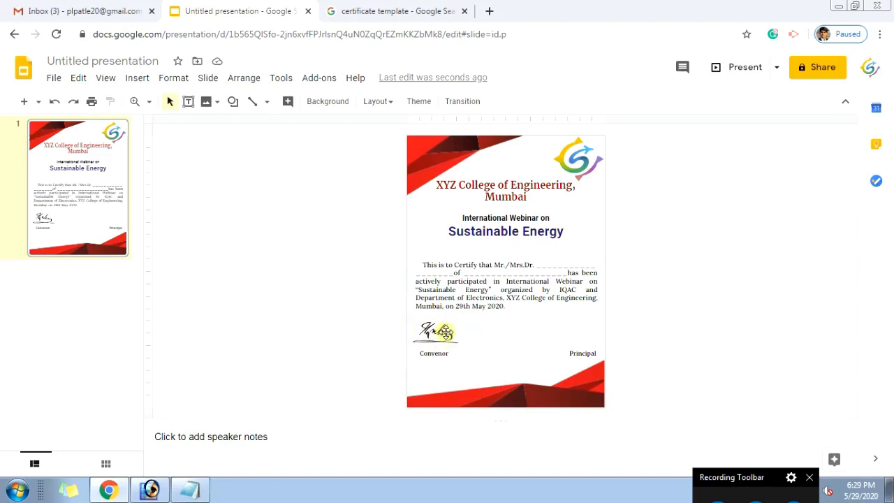
- Enlarge the signature image and move it up over the beginning of the certificate paragraph
{"action": "left_click", "coordinate": [454, 340]}
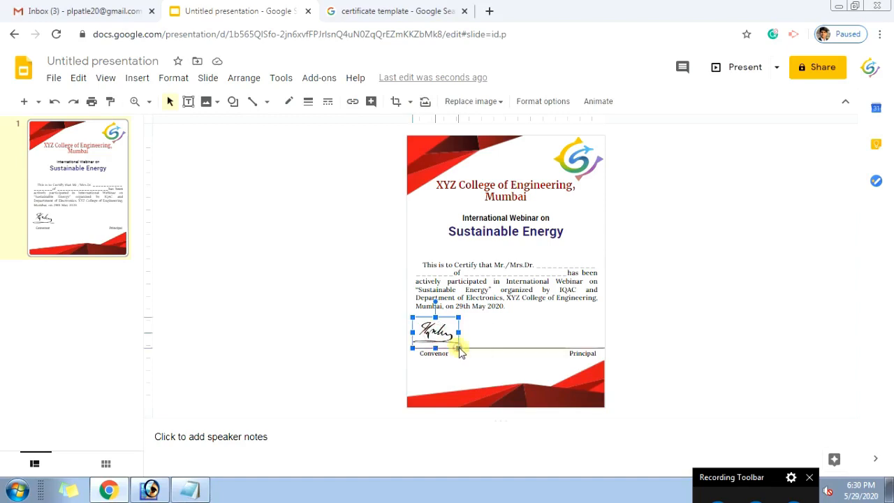
{"action": "left_click_drag", "start_coordinate": [458, 348], "coordinate": [502, 376]}
{"action": "left_click_drag", "start_coordinate": [463, 315], "coordinate": [468, 256]}
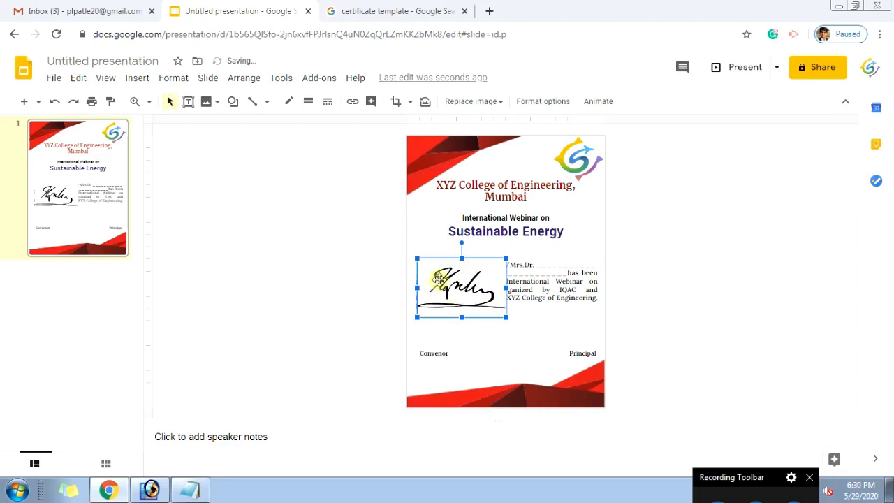
{"action": "left_click_drag", "start_coordinate": [451, 287], "coordinate": [443, 288]}
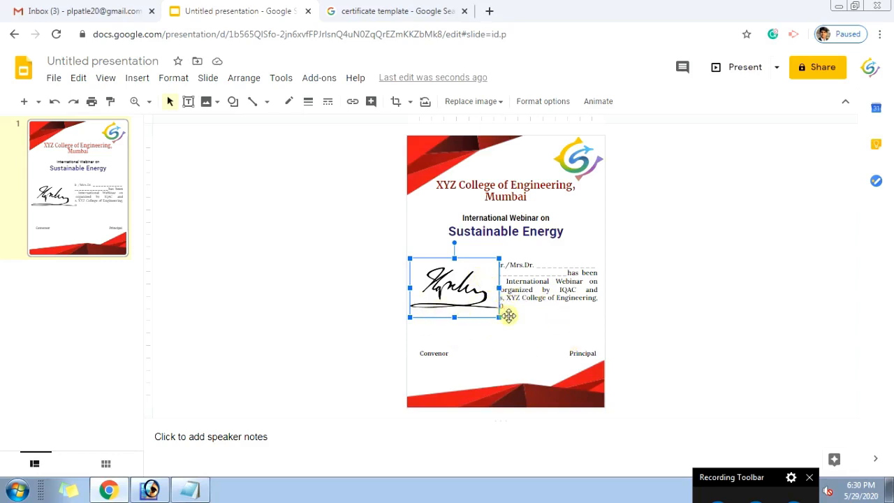
{"action": "left_click", "coordinate": [545, 327]}
- Insert the image Sign from the computer and shrink it beside the first signature, over the certificate paragraph
{"action": "left_click", "coordinate": [207, 101]}
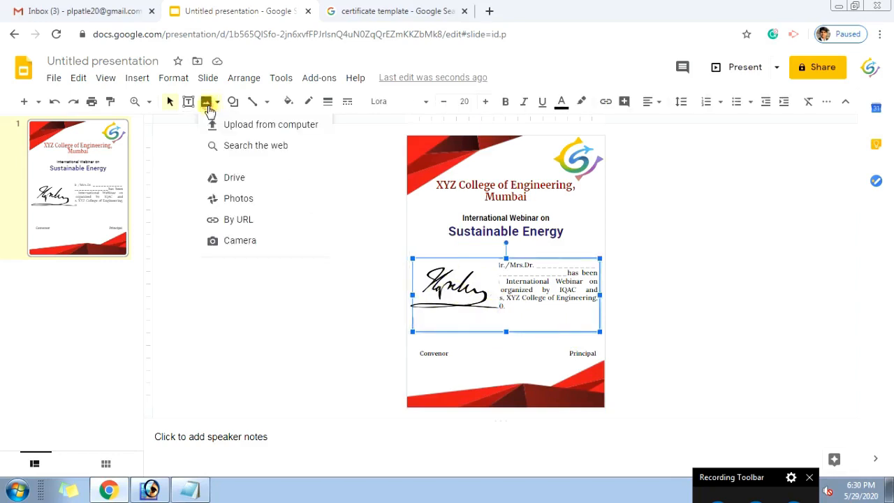
{"action": "left_click", "coordinate": [249, 125]}
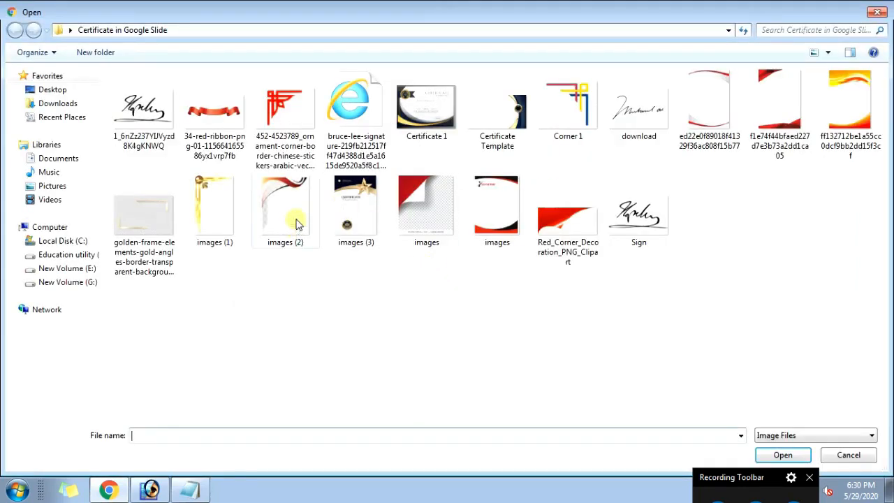
{"action": "left_click", "coordinate": [630, 234]}
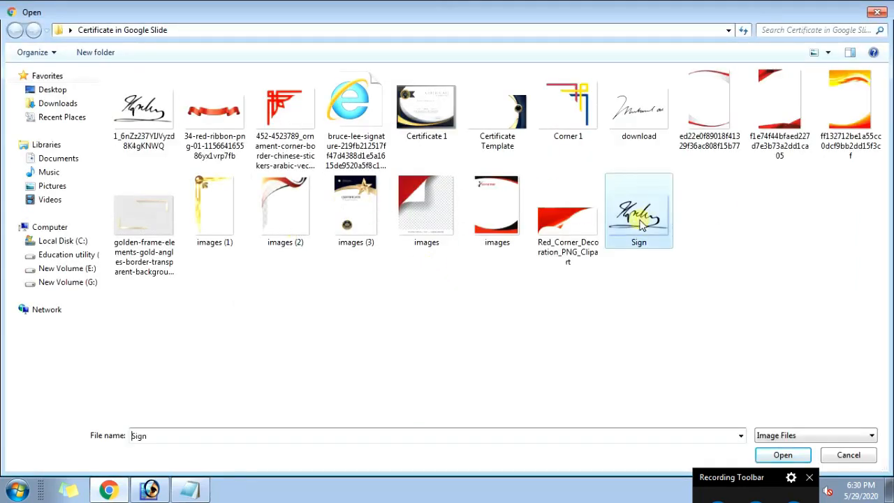
{"action": "left_click", "coordinate": [786, 455]}
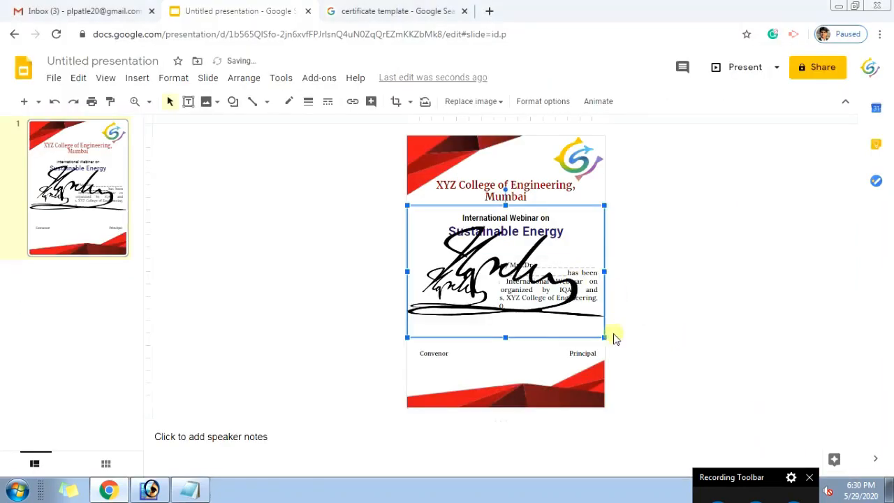
{"action": "mouse_move", "coordinate": [605, 337]}
{"action": "left_mouse_down"}
{"action": "mouse_move", "coordinate": [519, 279]}
{"action": "mouse_move", "coordinate": [597, 314]}
{"action": "left_mouse_up"}
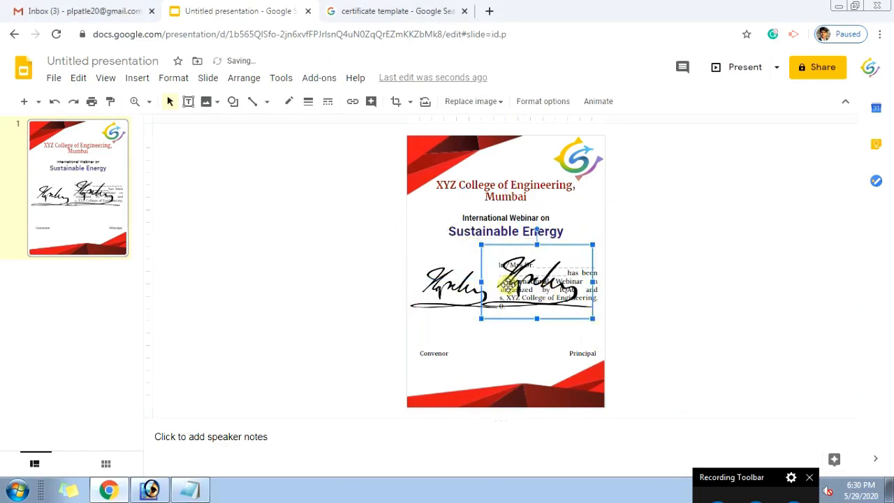
- Shrink the second signature image and move it down off the certificate paragraph, just above "Principal"
{"action": "left_click_drag", "start_coordinate": [524, 285], "coordinate": [542, 285]}
{"action": "left_click_drag", "start_coordinate": [612, 321], "coordinate": [566, 299]}
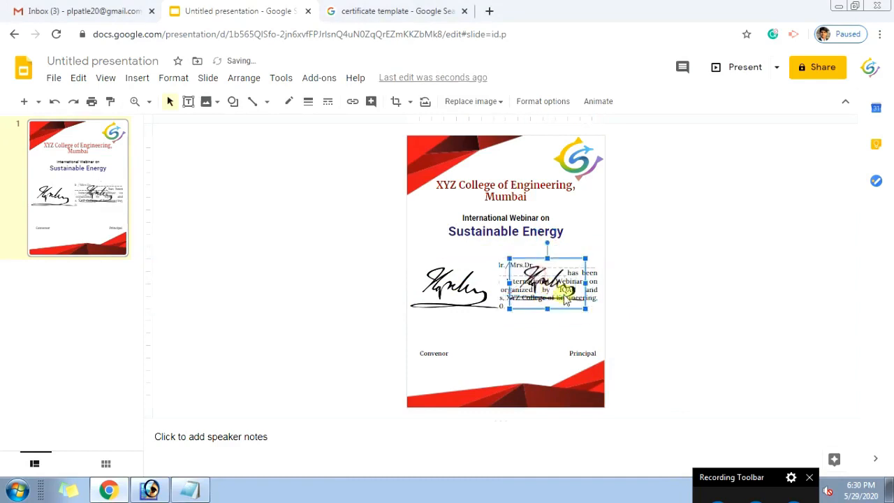
{"action": "left_click", "coordinate": [464, 295]}
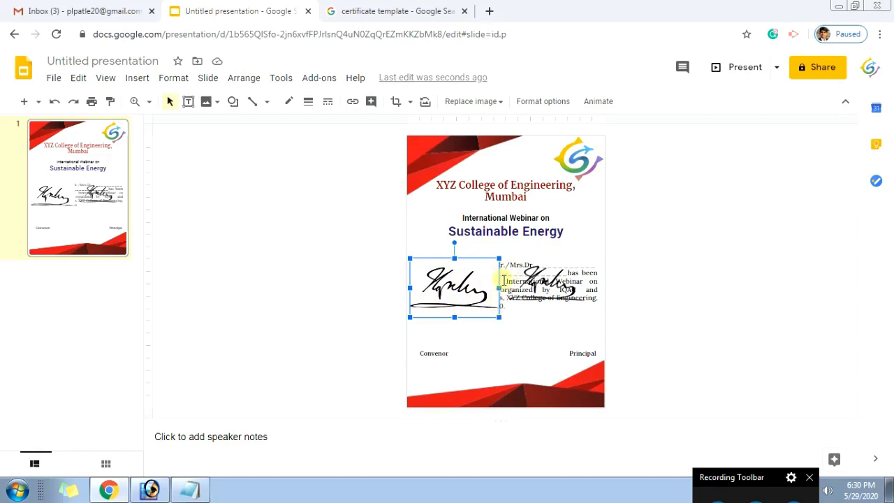
{"action": "left_click", "coordinate": [538, 282]}
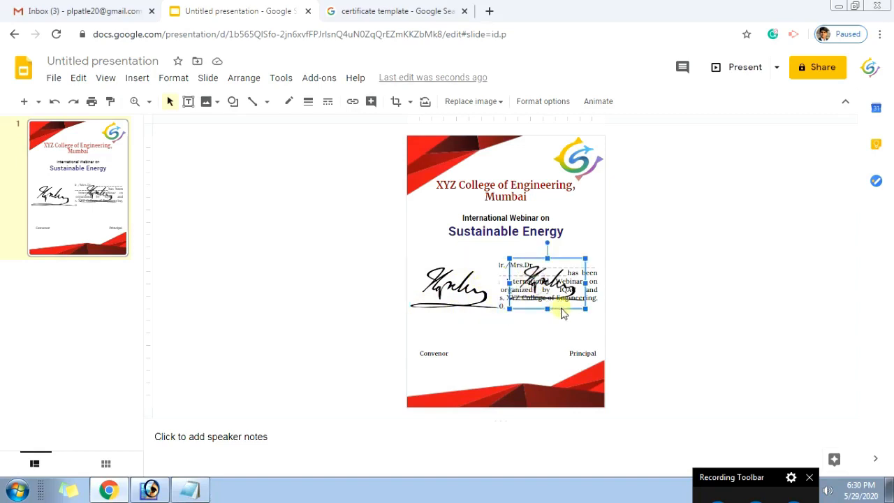
{"action": "left_click_drag", "start_coordinate": [558, 309], "coordinate": [566, 313]}
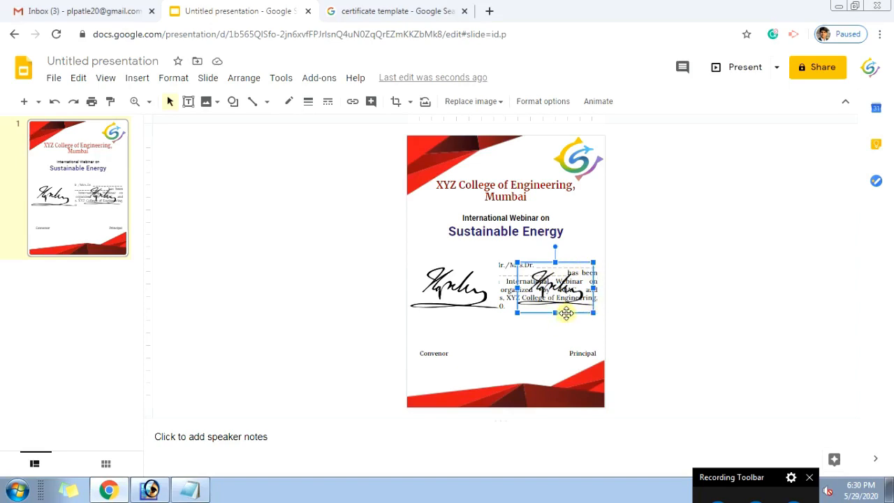
{"action": "left_click_drag", "start_coordinate": [566, 313], "coordinate": [563, 344]}
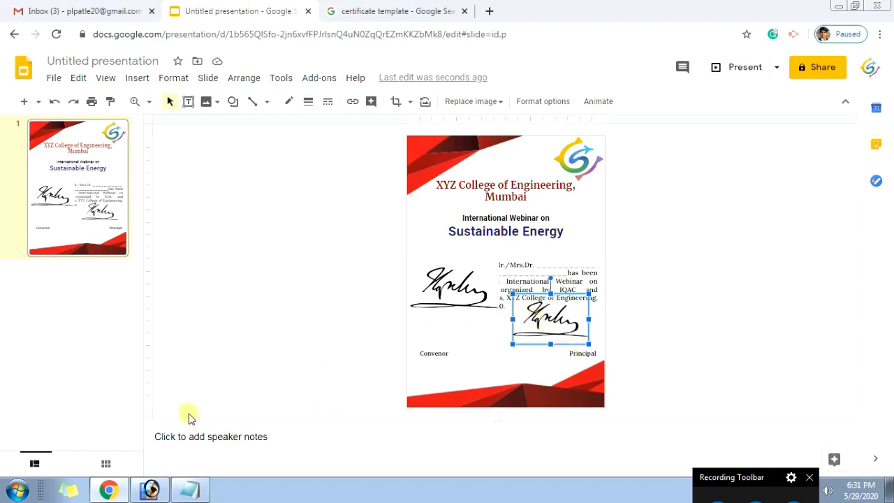
- Open the signature image 1_6nZz237YIJVyzd8K4gKNWQ from the desktop folder Certificate in Google Slide in Adobe Photoshop
{"action": "left_click", "coordinate": [147, 491]}
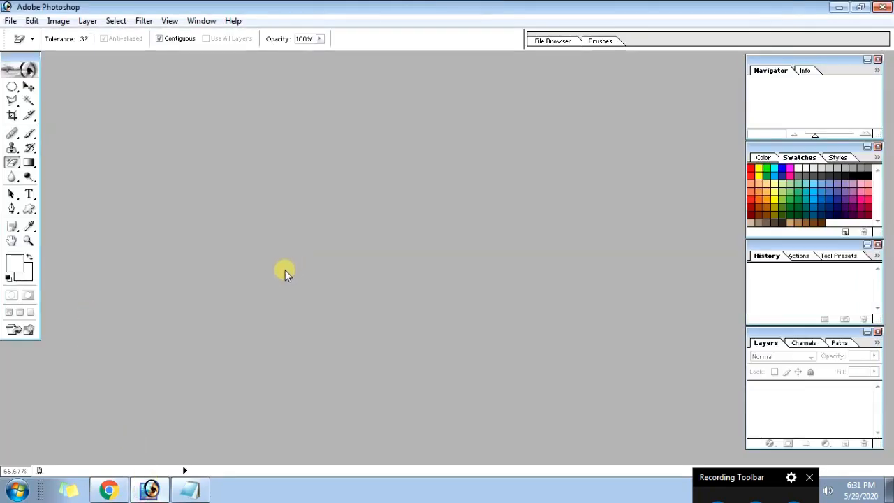
{"action": "left_click", "coordinate": [841, 12]}
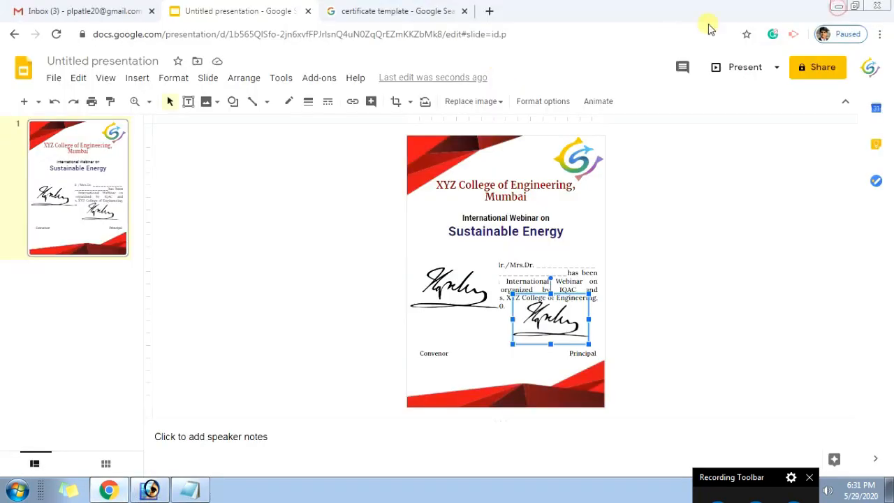
{"action": "left_click", "coordinate": [842, 5]}
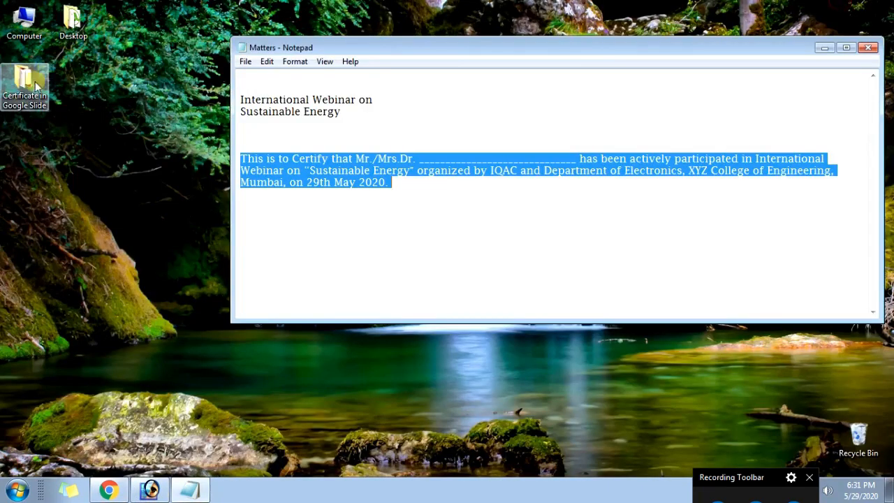
{"action": "double_click", "coordinate": [27, 85]}
{"action": "left_click", "coordinate": [177, 108]}
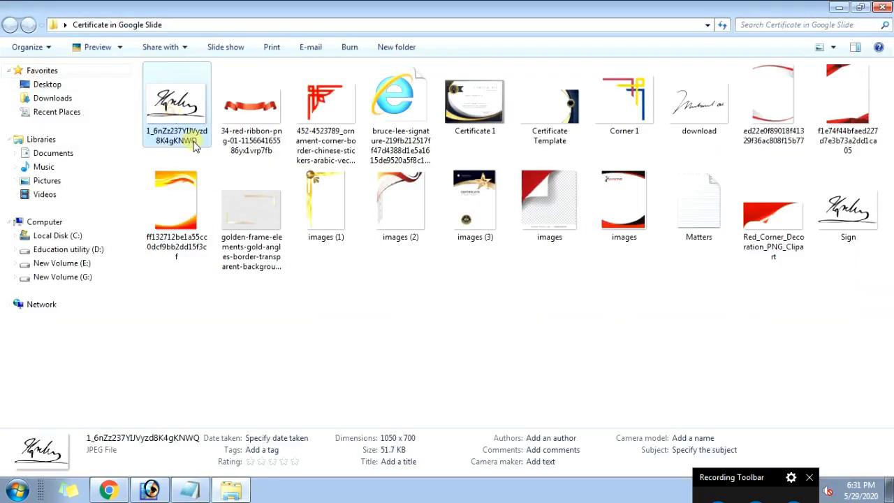
{"action": "mouse_move", "coordinate": [177, 109]}
{"action": "left_mouse_down"}
{"action": "mouse_move", "coordinate": [178, 335]}
{"action": "mouse_move", "coordinate": [150, 487]}
{"action": "mouse_move", "coordinate": [199, 297]}
{"action": "mouse_move", "coordinate": [200, 230]}
{"action": "left_mouse_up"}
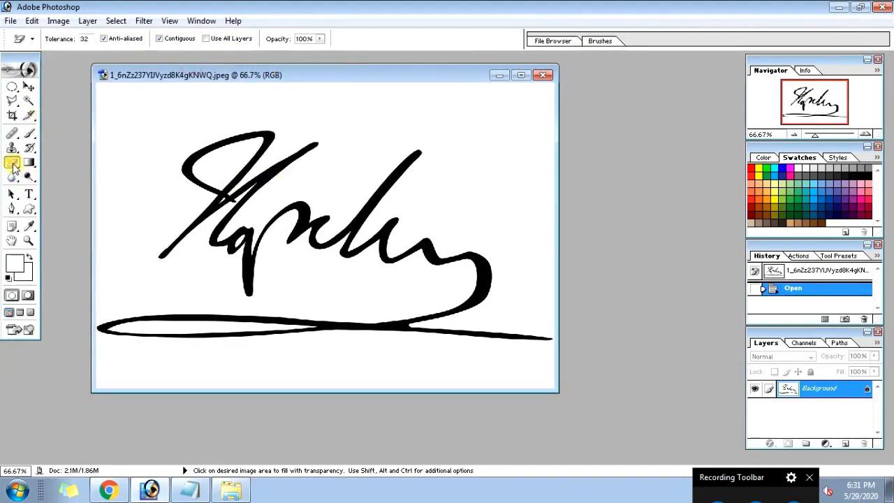
- Erase the signature's white background with the Magic Eraser Tool, including the enclosed areas in the upper loop and the underline
{"action": "left_click", "coordinate": [12, 165]}
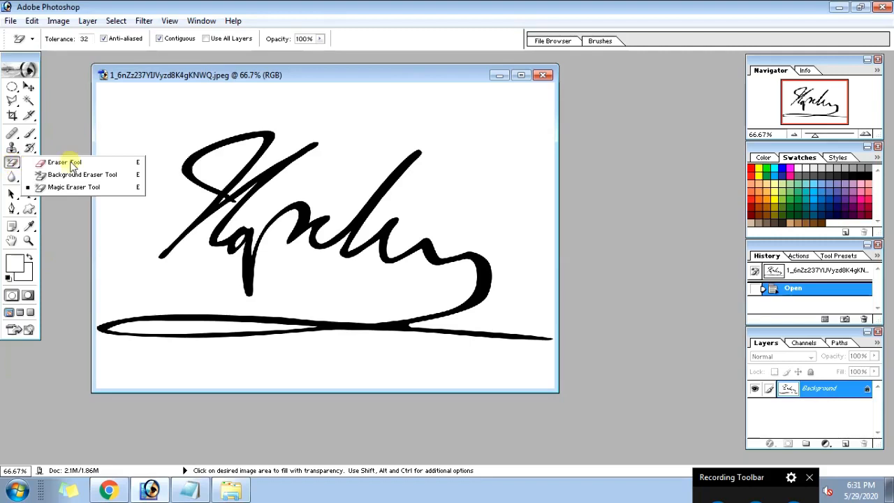
{"action": "left_click", "coordinate": [44, 189]}
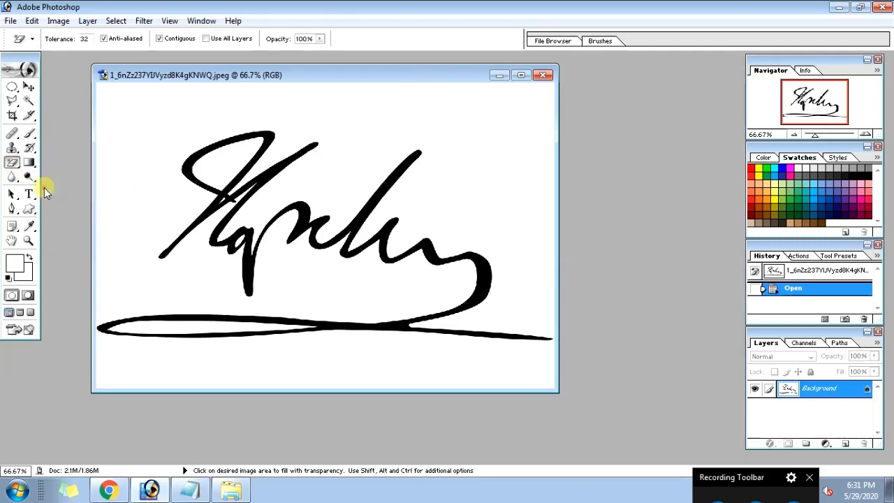
{"action": "left_click", "coordinate": [138, 194]}
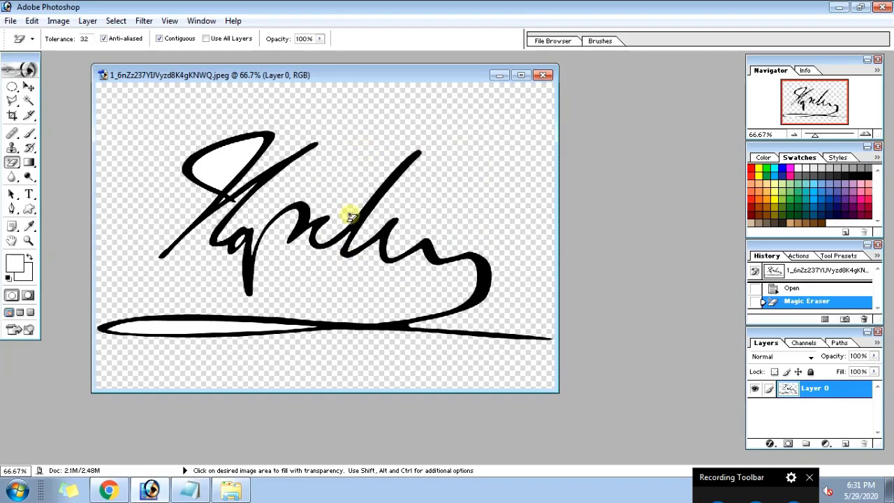
{"action": "left_click", "coordinate": [220, 162]}
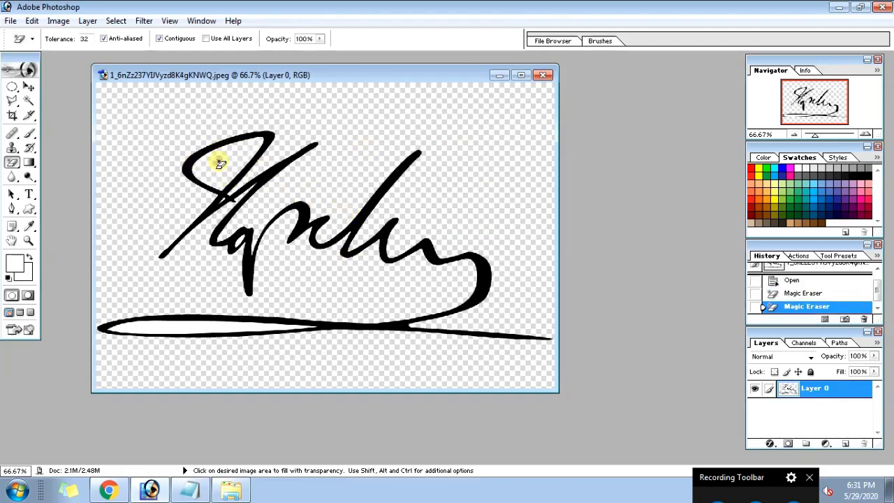
{"action": "left_click", "coordinate": [187, 321]}
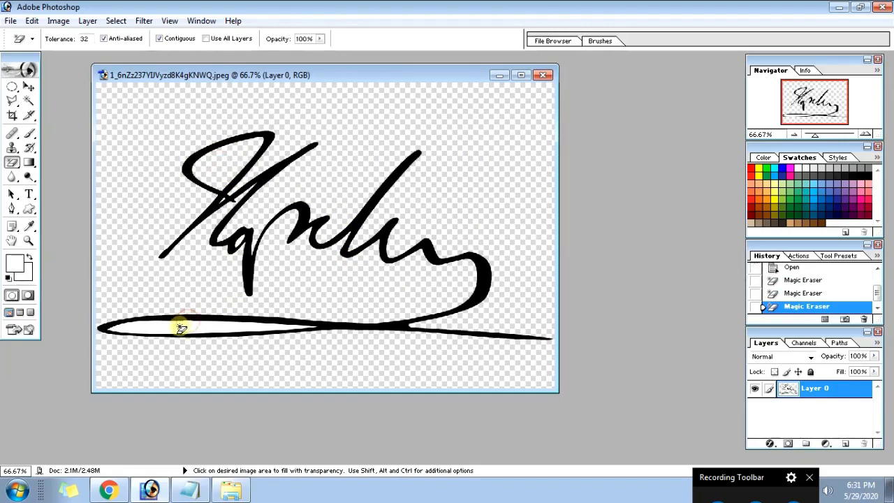
{"action": "left_click", "coordinate": [181, 328]}
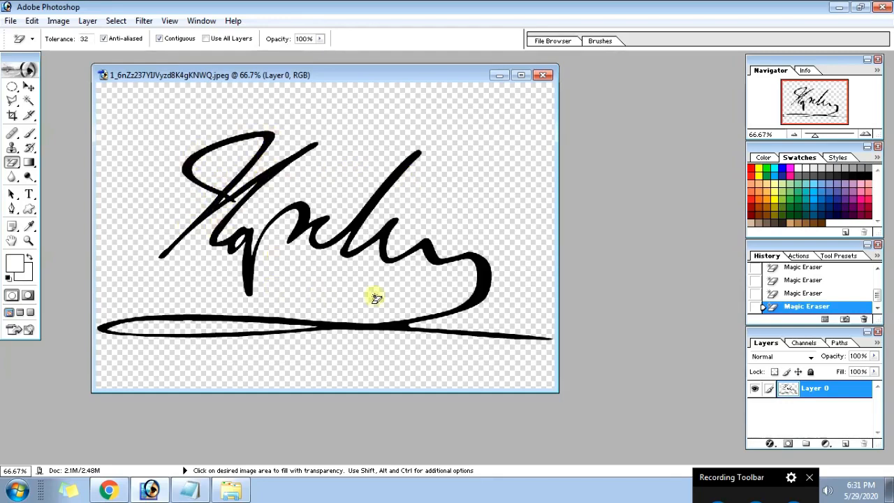
- Save the transparent signature for web as a PNG-24 named 1234 in the Certificate in Google Slide folder
{"action": "left_click", "coordinate": [11, 21]}
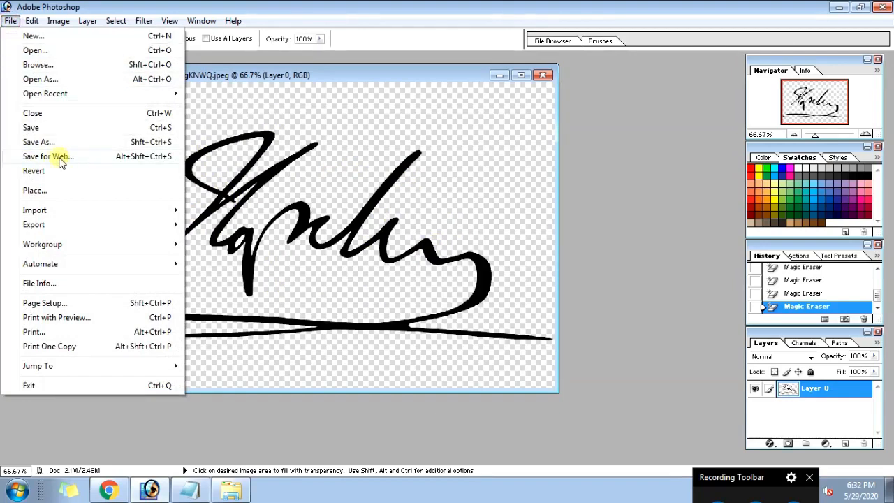
{"action": "left_click", "coordinate": [61, 161]}
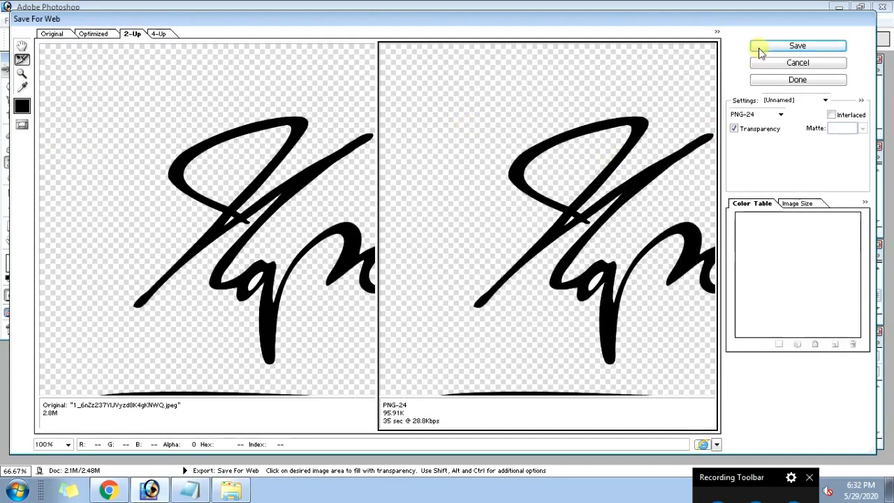
{"action": "left_click", "coordinate": [751, 114]}
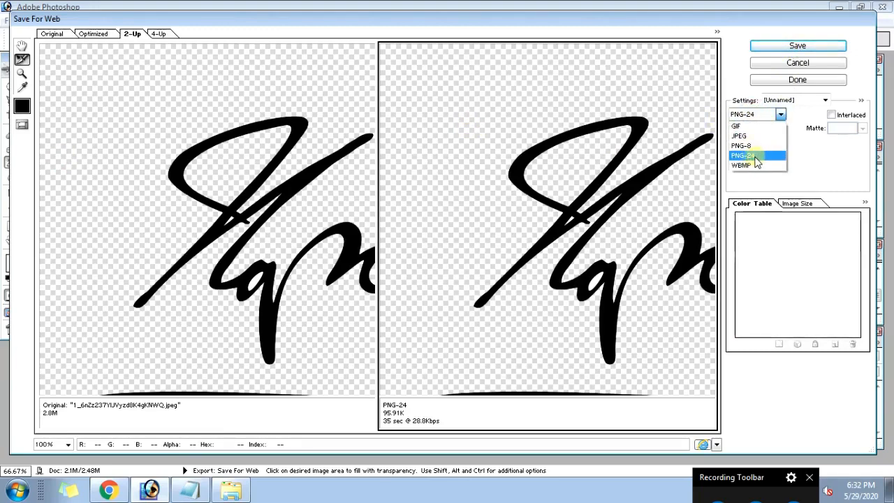
{"action": "left_click", "coordinate": [755, 157]}
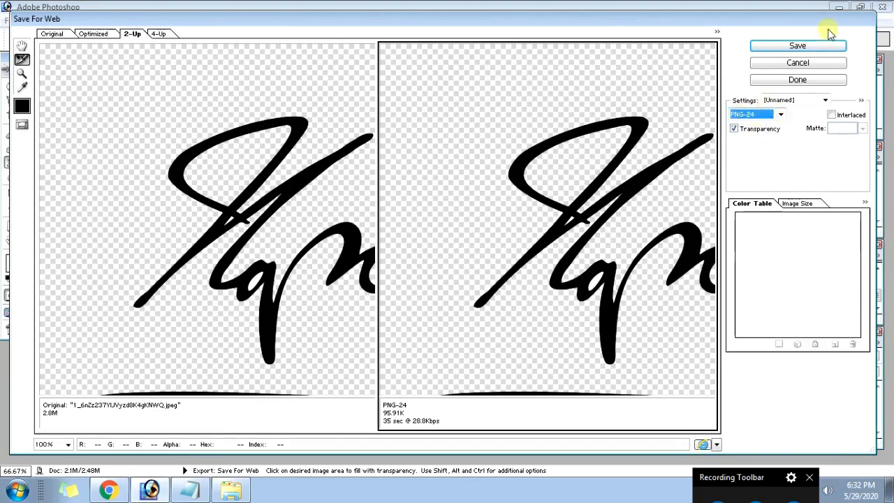
{"action": "left_click", "coordinate": [803, 45]}
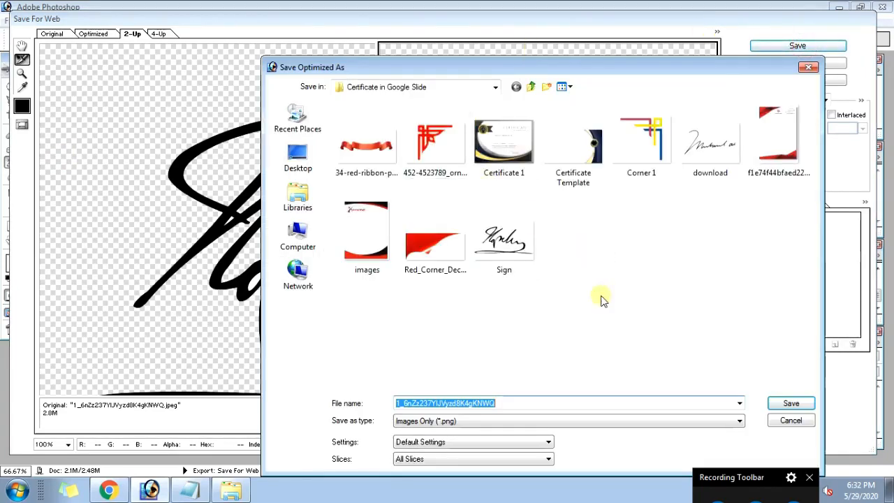
{"action": "type", "text": "12"}
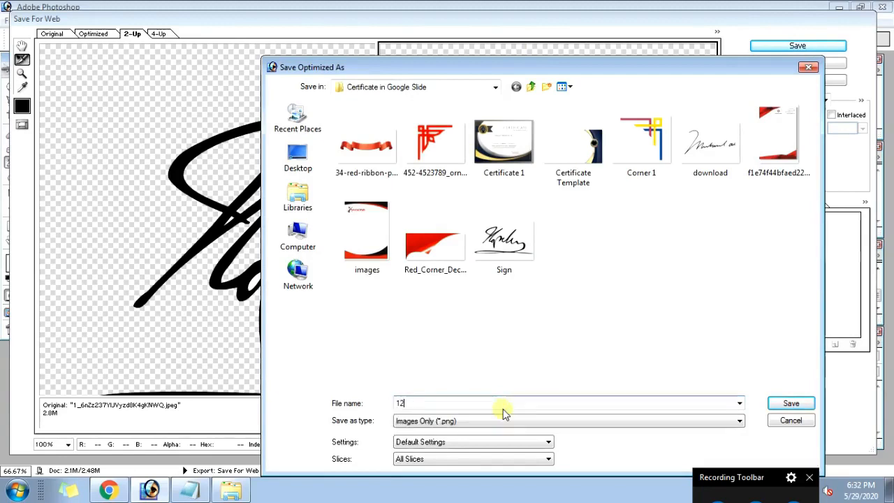
{"action": "type", "text": "34"}
{"action": "left_click", "coordinate": [790, 405]}
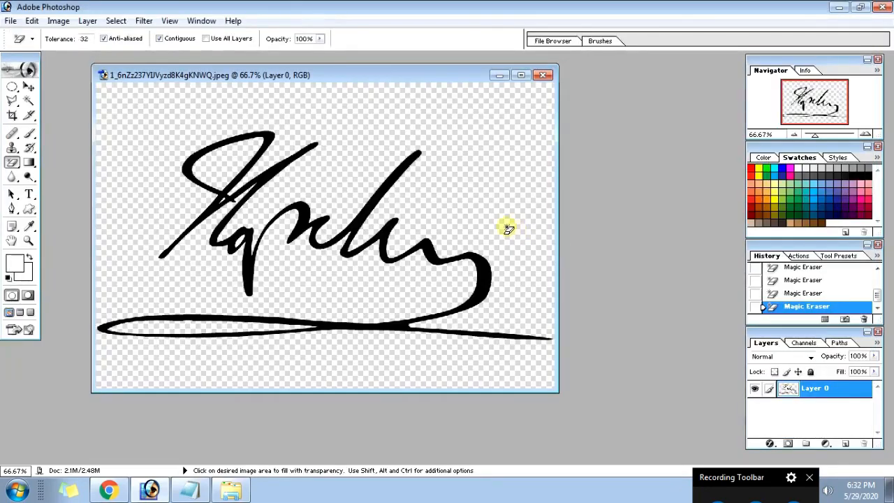
- Switch back to Google Slides and shrink the signature above "Principal"
{"action": "left_click", "coordinate": [839, 7]}
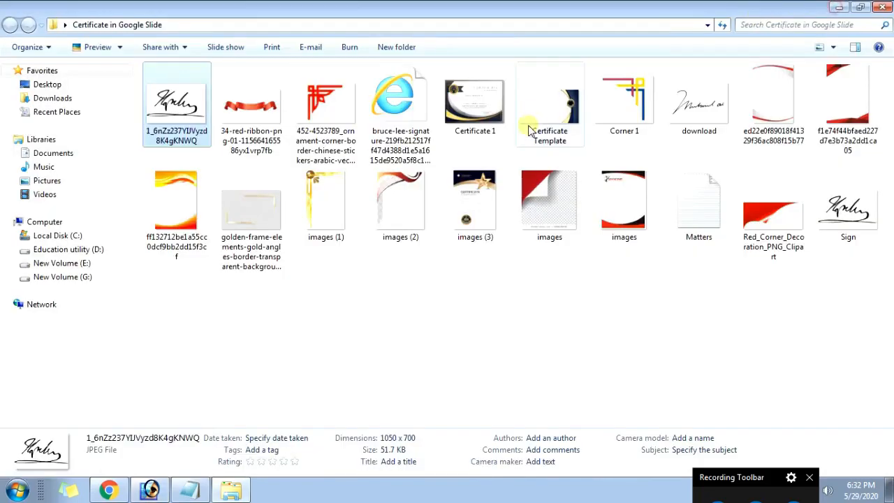
{"action": "left_click", "coordinate": [109, 490]}
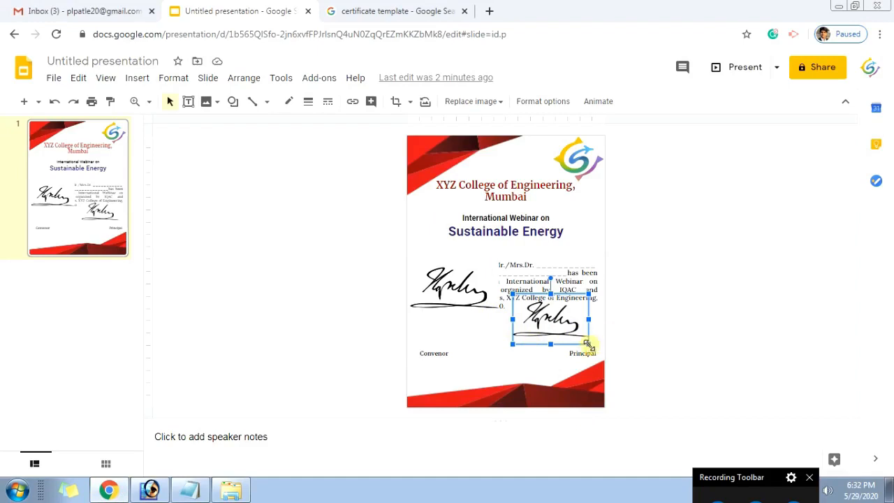
{"action": "mouse_move", "coordinate": [589, 344]}
{"action": "left_mouse_down"}
{"action": "mouse_move", "coordinate": [565, 328]}
{"action": "mouse_move", "coordinate": [573, 347]}
{"action": "left_mouse_up"}
- Shrink the first signature and move it off the certificate paragraph to just above "Convenor"
{"action": "left_click", "coordinate": [472, 295]}
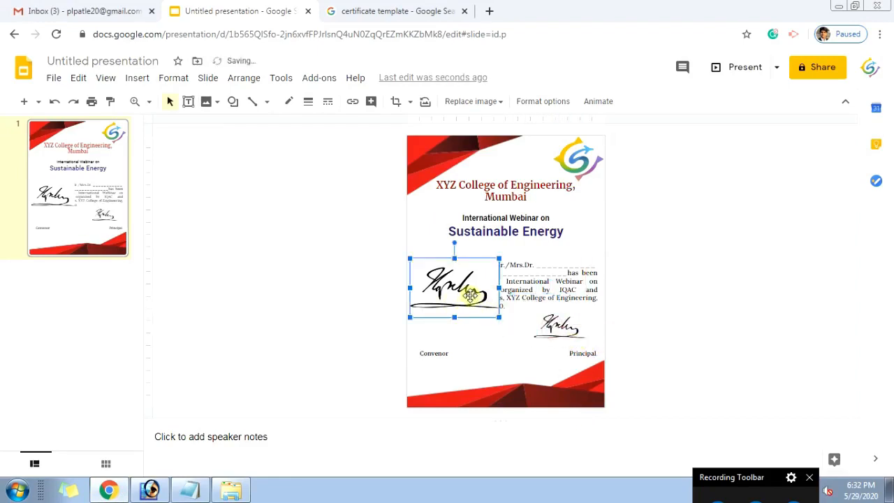
{"action": "mouse_move", "coordinate": [470, 295]}
{"action": "left_mouse_down"}
{"action": "mouse_move", "coordinate": [478, 315]}
{"action": "mouse_move", "coordinate": [495, 321]}
{"action": "mouse_move", "coordinate": [488, 323]}
{"action": "left_mouse_up"}
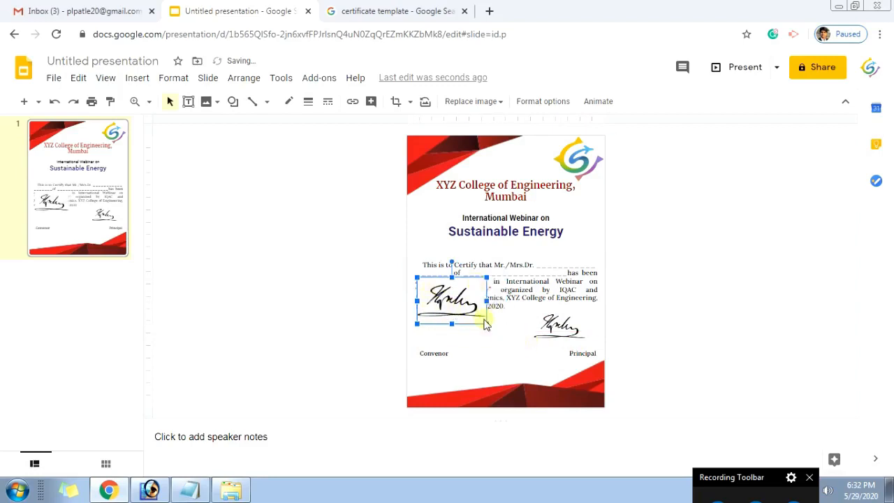
{"action": "mouse_move", "coordinate": [465, 324]}
{"action": "left_mouse_down"}
{"action": "mouse_move", "coordinate": [468, 347]}
{"action": "mouse_move", "coordinate": [457, 318]}
{"action": "mouse_move", "coordinate": [453, 355]}
{"action": "left_mouse_up"}
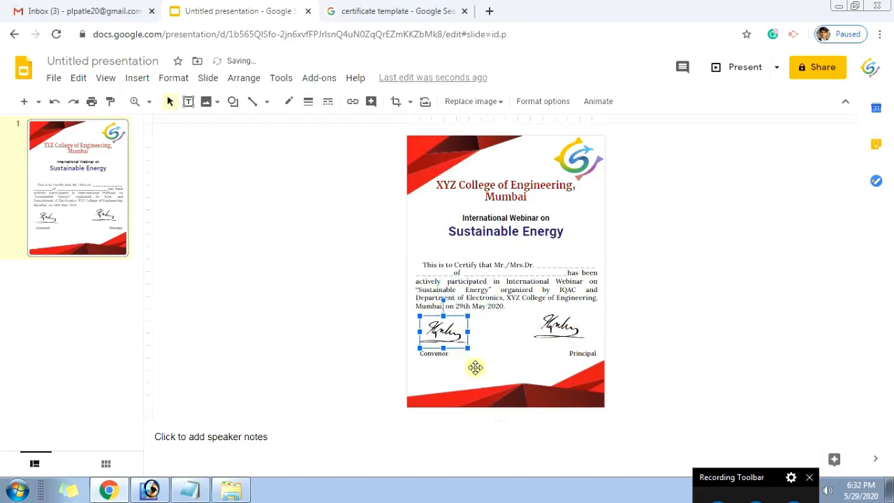
- Narrow the "Convenor" and "Principal" text box so "Principal" sits under its signature, and lower that signature level with the other one
{"action": "left_click", "coordinate": [422, 354]}
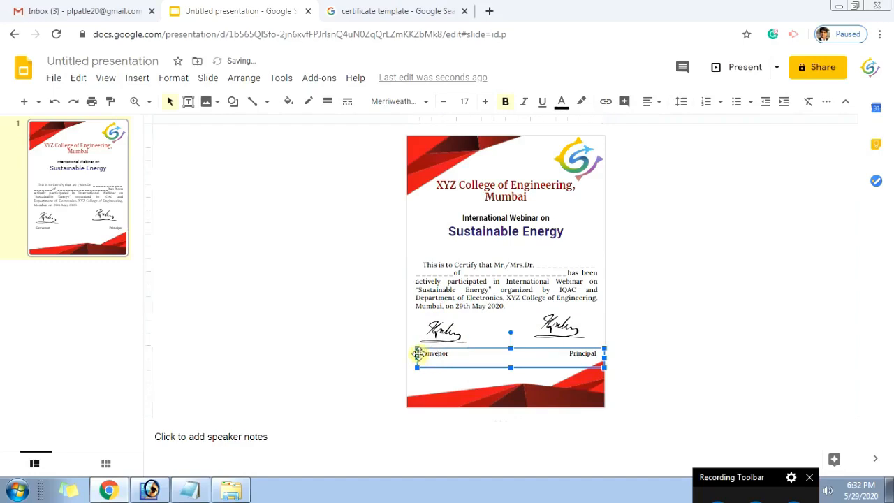
{"action": "left_click_drag", "start_coordinate": [603, 358], "coordinate": [589, 358]}
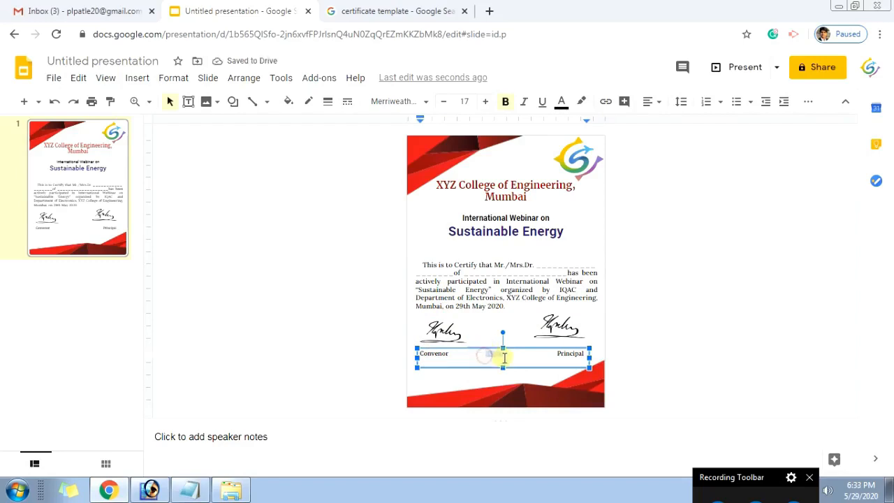
{"action": "left_click", "coordinate": [450, 333]}
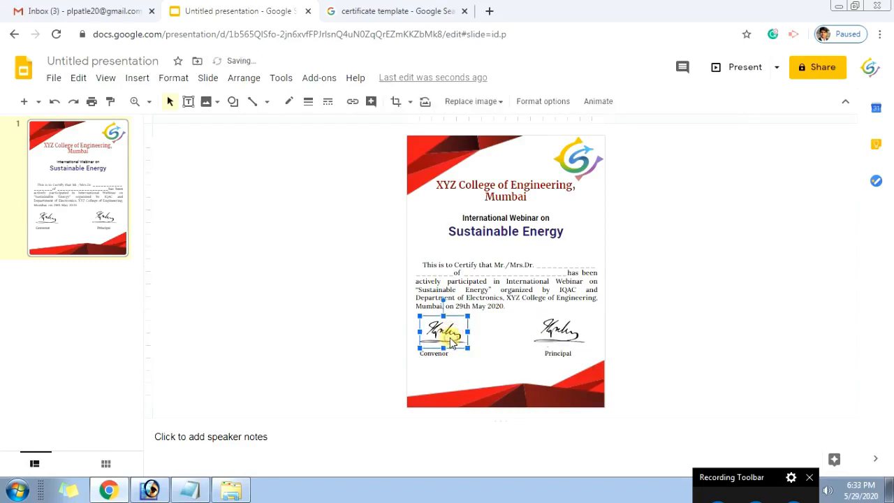
{"action": "left_click", "coordinate": [688, 301]}
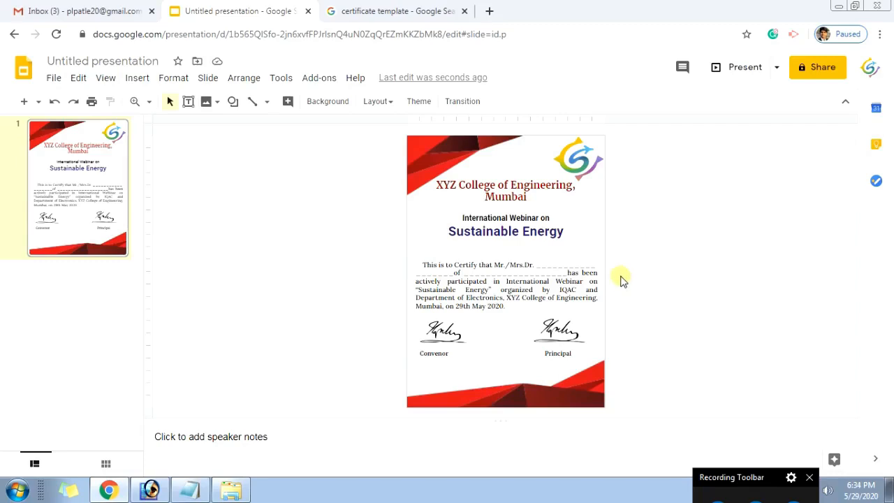
{"action": "left_click_drag", "start_coordinate": [718, 478], "coordinate": [717, 450]}
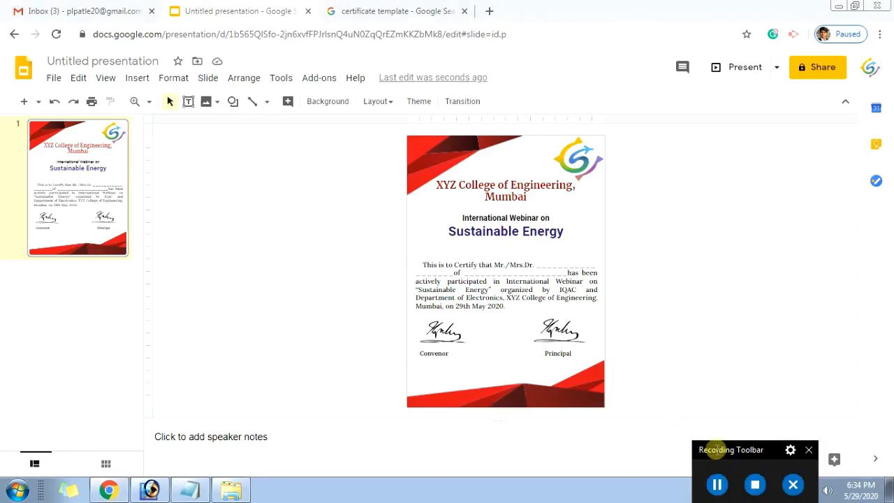